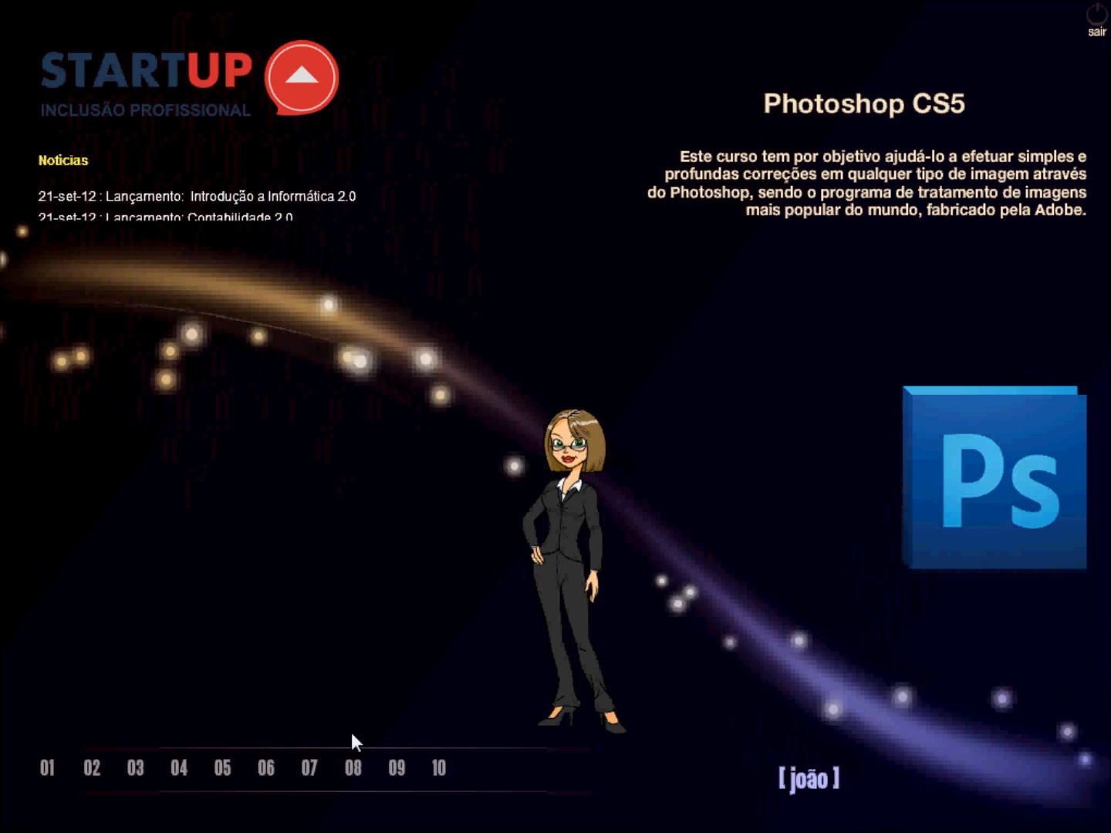
# - Open topic 1, Ponto de Fuga e Reflexo de Água, of aula 07 and start watching the lesson
pyautogui.click(311, 769)
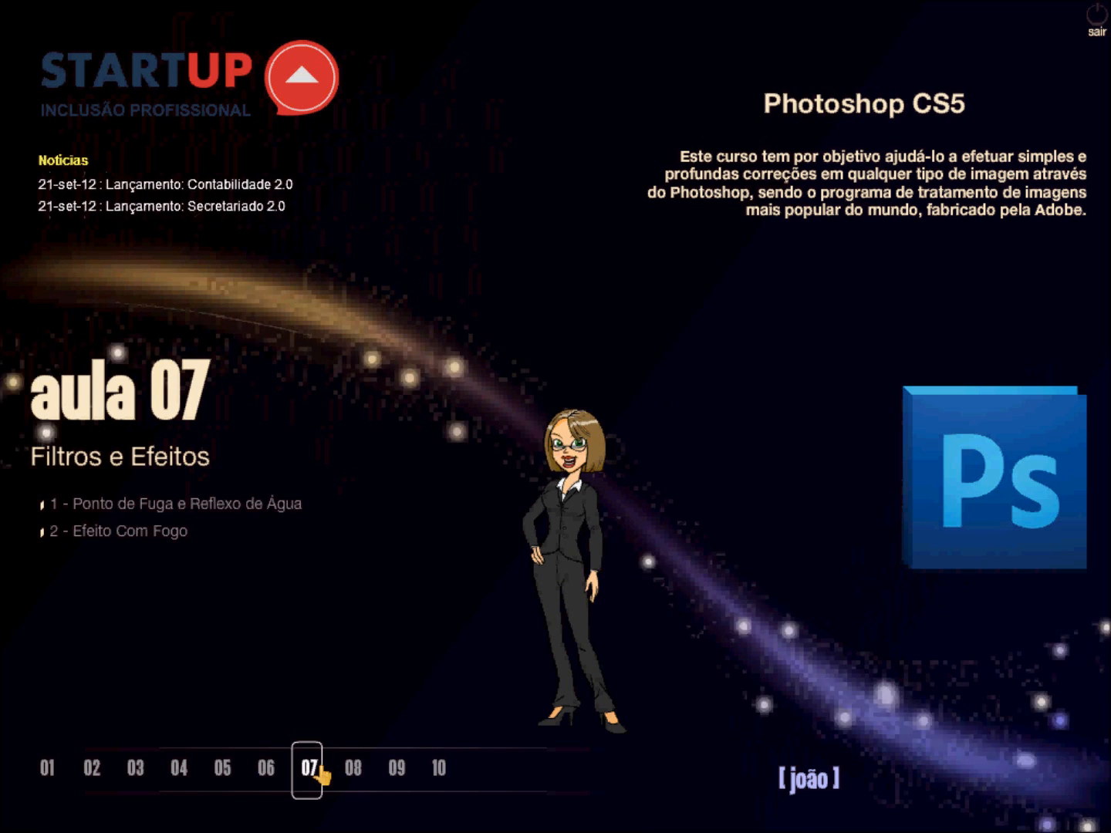
pyautogui.click(218, 506)
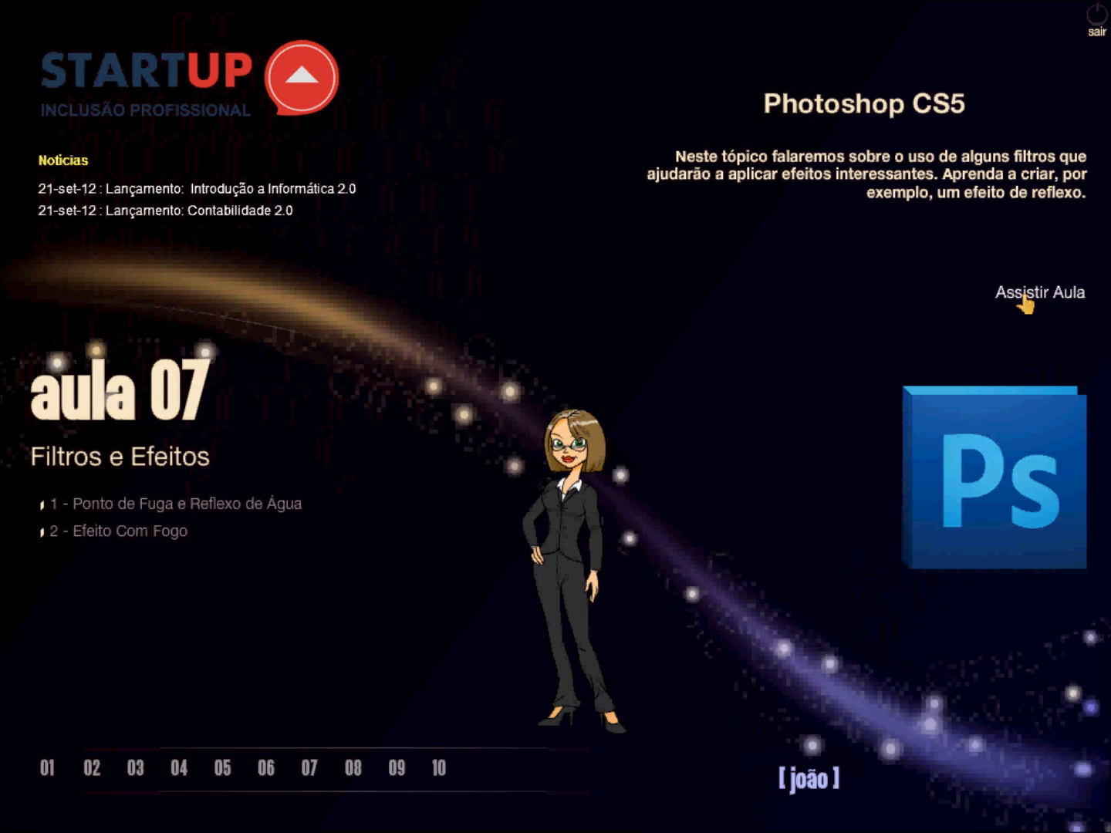
pyautogui.click(1025, 302)
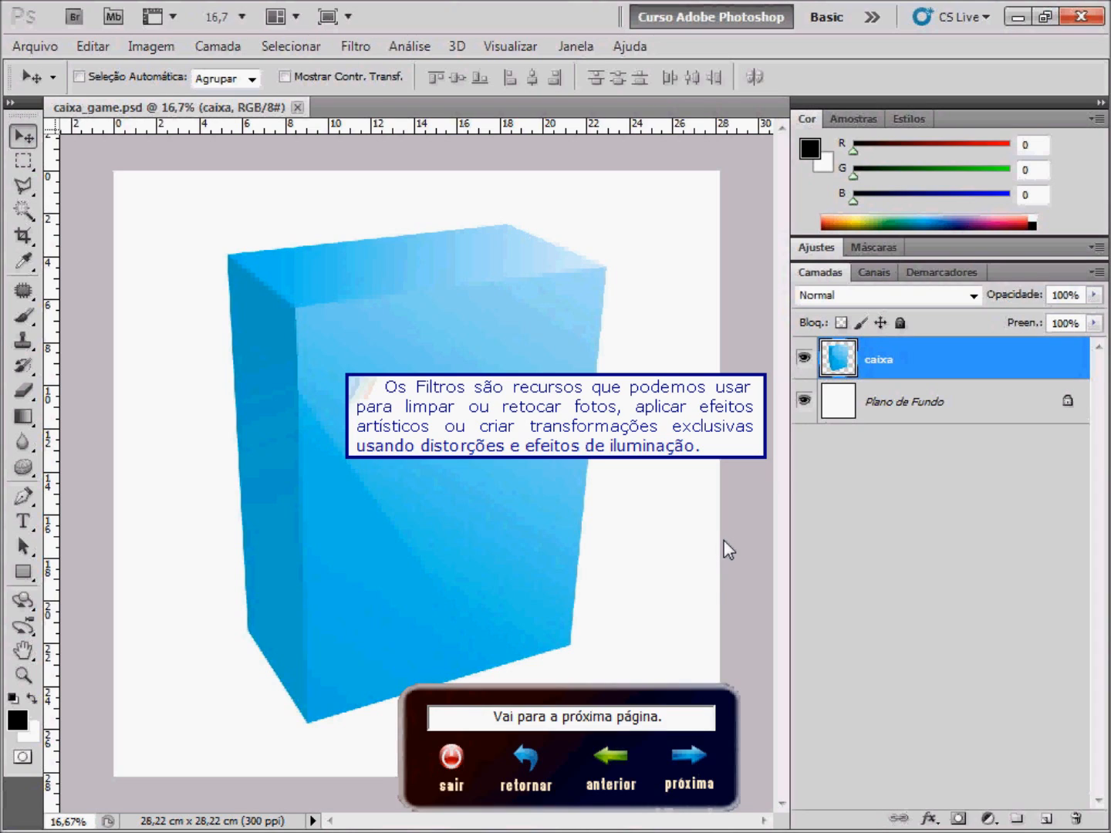
pyautogui.click(607, 762)
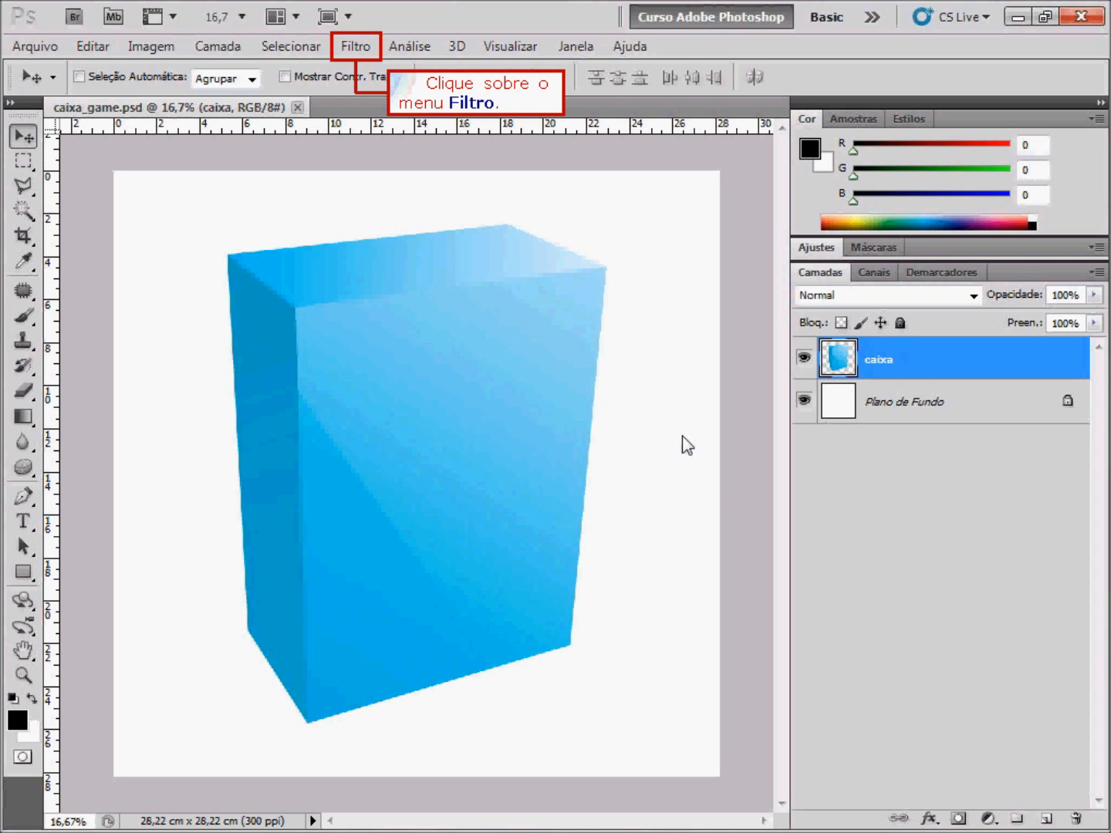
# - Draw a perspective plane over the four corners of the box's front face with the Ponto de Fuga filter
pyautogui.click(348, 47)
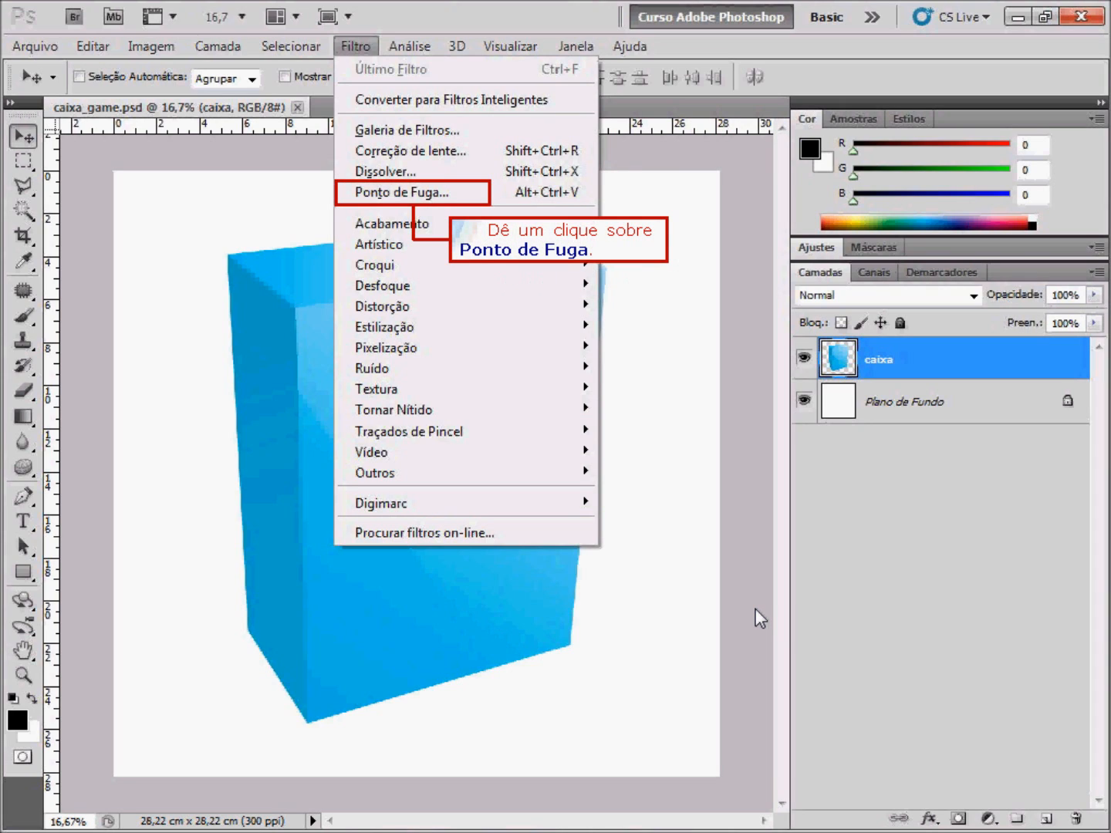
pyautogui.click(413, 195)
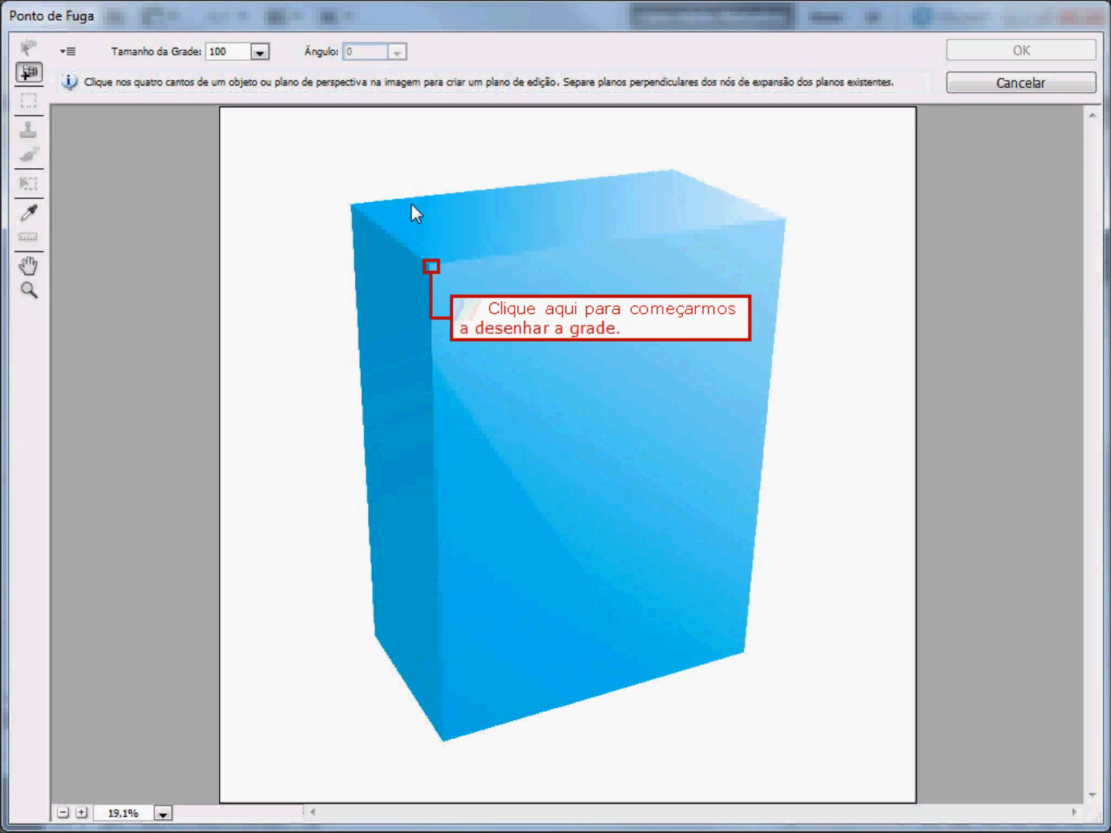
pyautogui.click(431, 264)
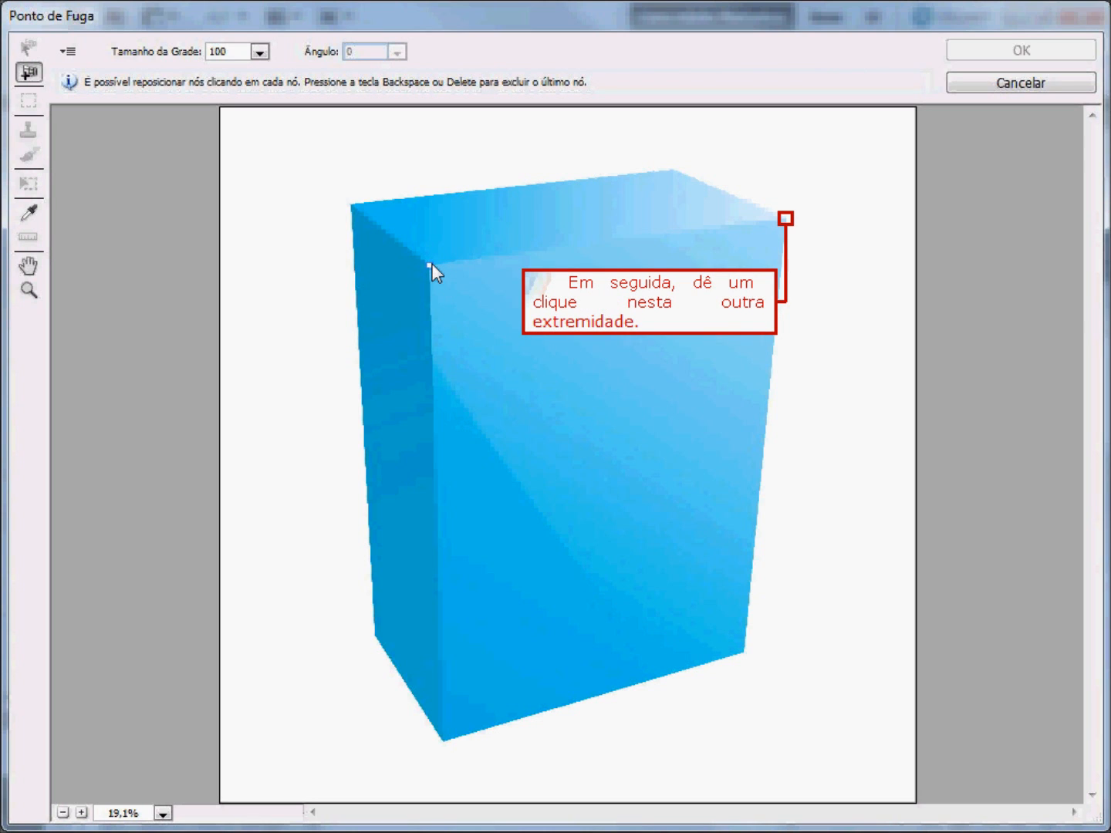
pyautogui.click(785, 220)
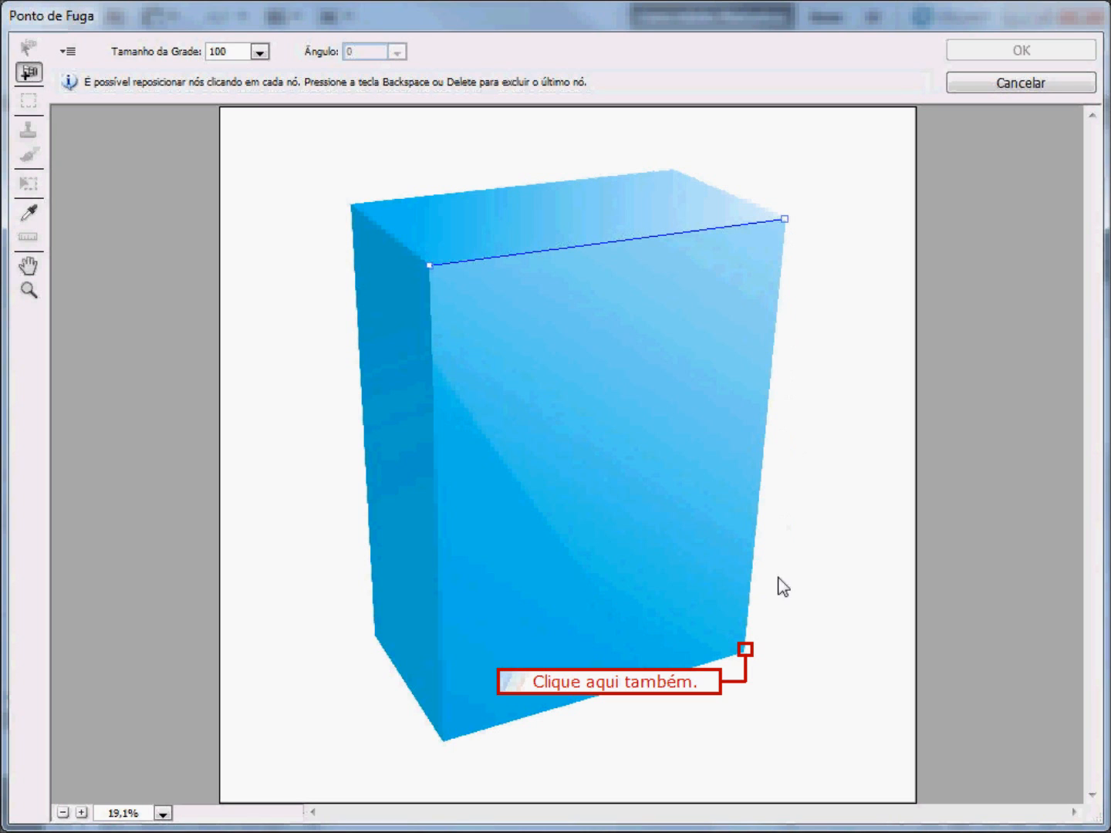
pyautogui.click(744, 650)
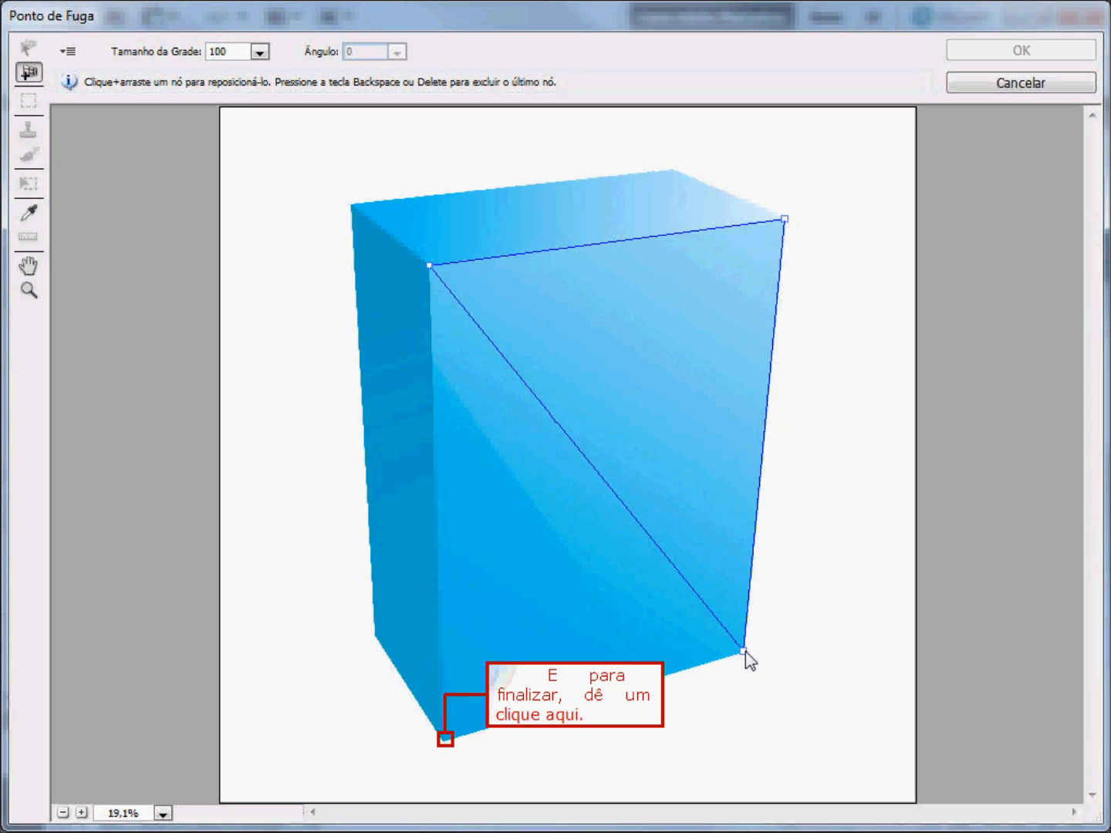
pyautogui.click(446, 740)
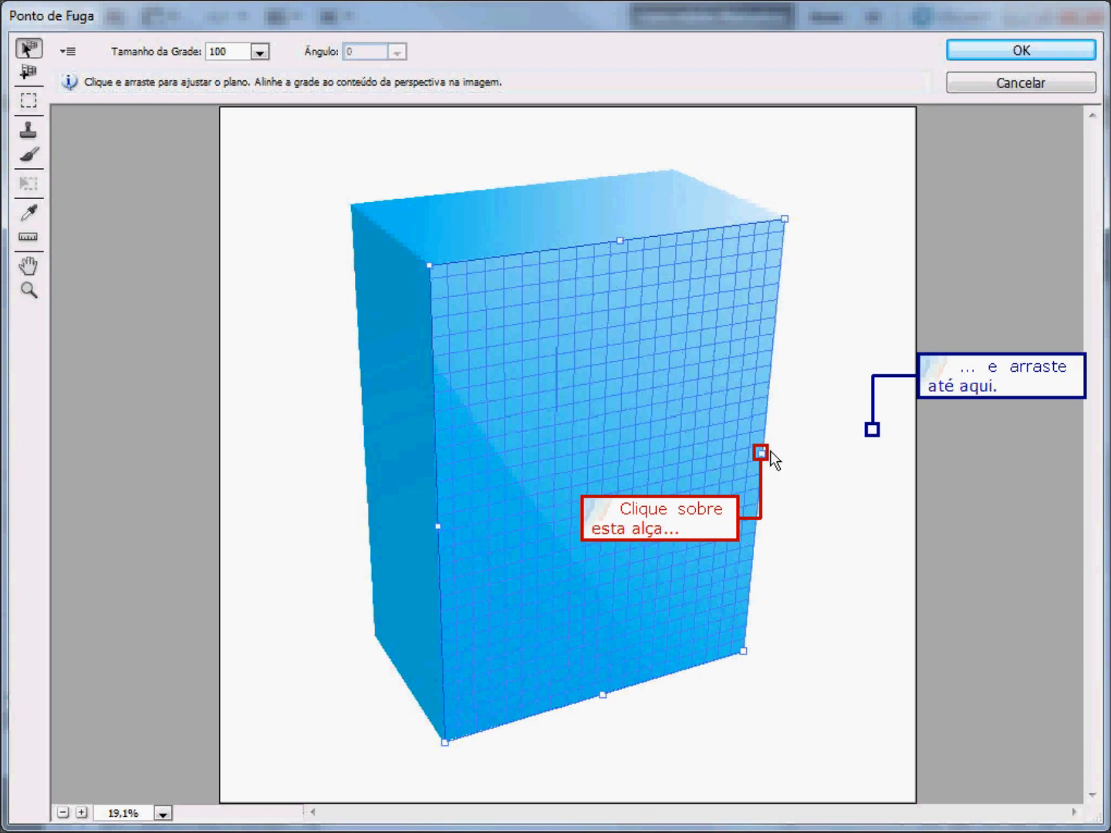
# - Try extending the front plane sideways past the box's right edge, and undo that resize
pyautogui.moveTo(760, 453); pyautogui.dragTo(871, 429)
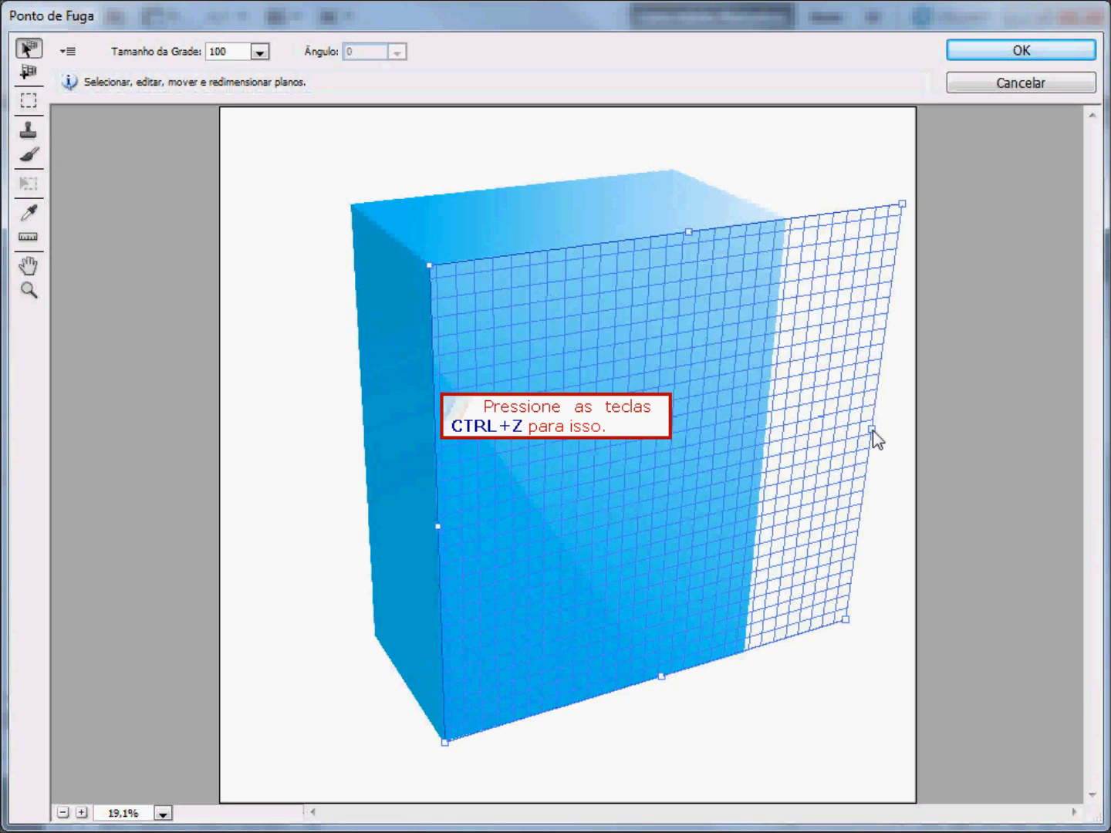
pyautogui.hotkey('ctrl', 'z')
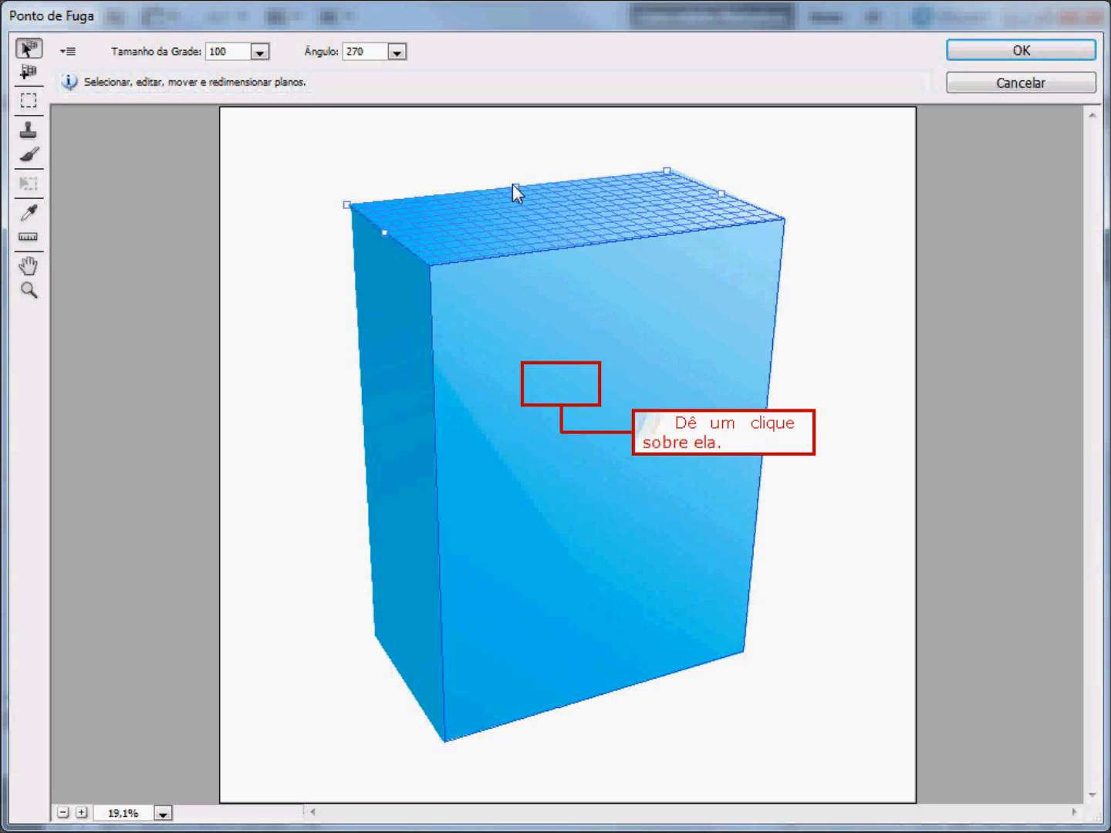
# - Create a perpendicular plane from the front plane's left edge to cover the box's left face, and apply the planes
pyautogui.click(569, 382)
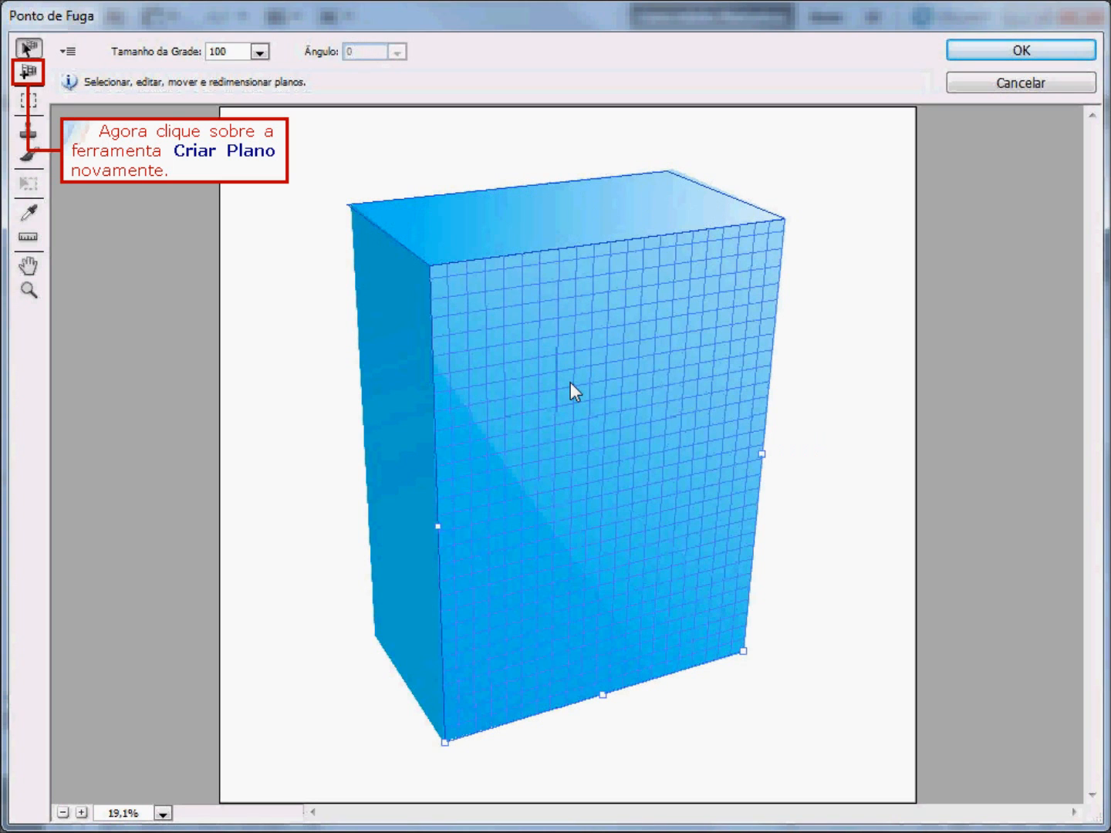
pyautogui.click(33, 77)
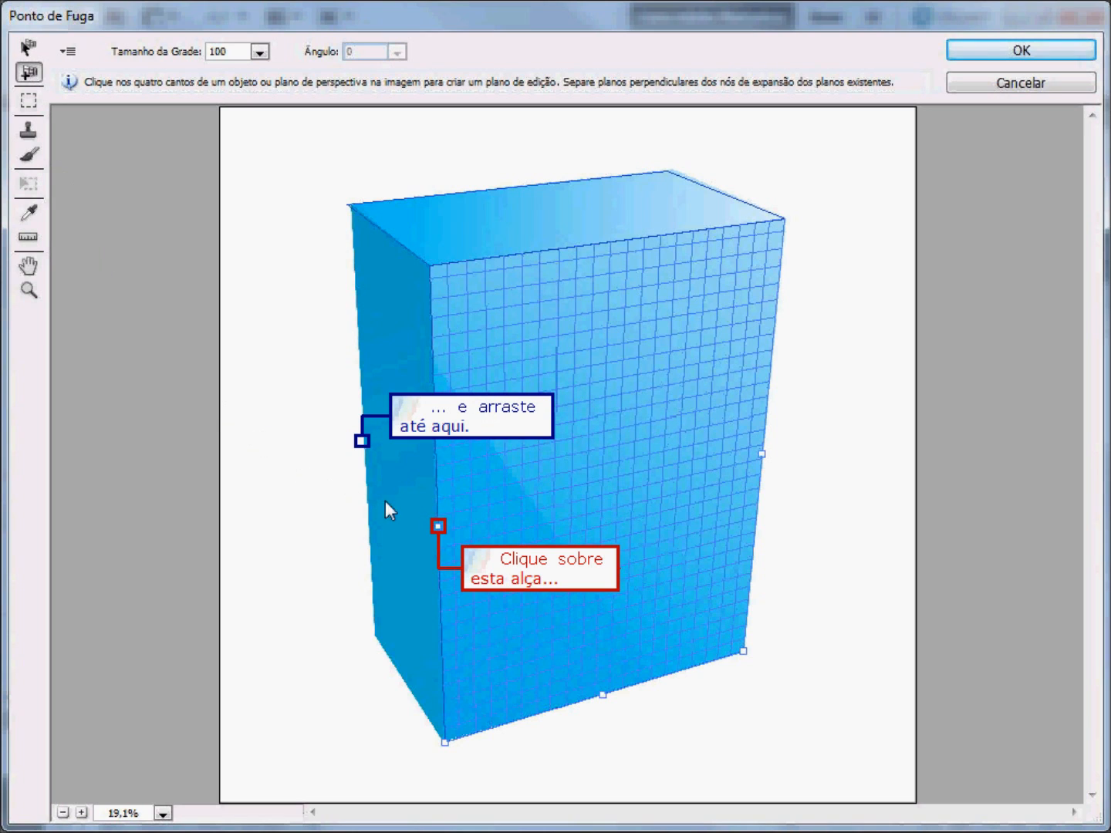
pyautogui.click(363, 441)
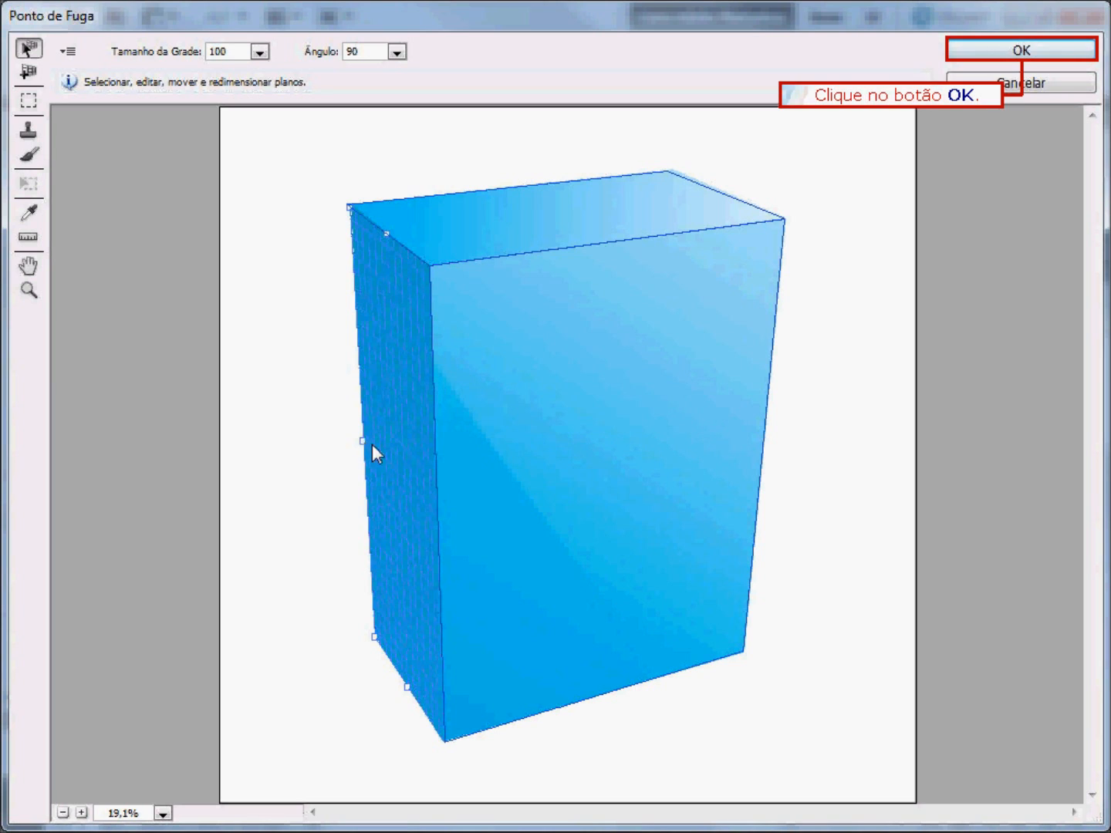
pyautogui.click(996, 51)
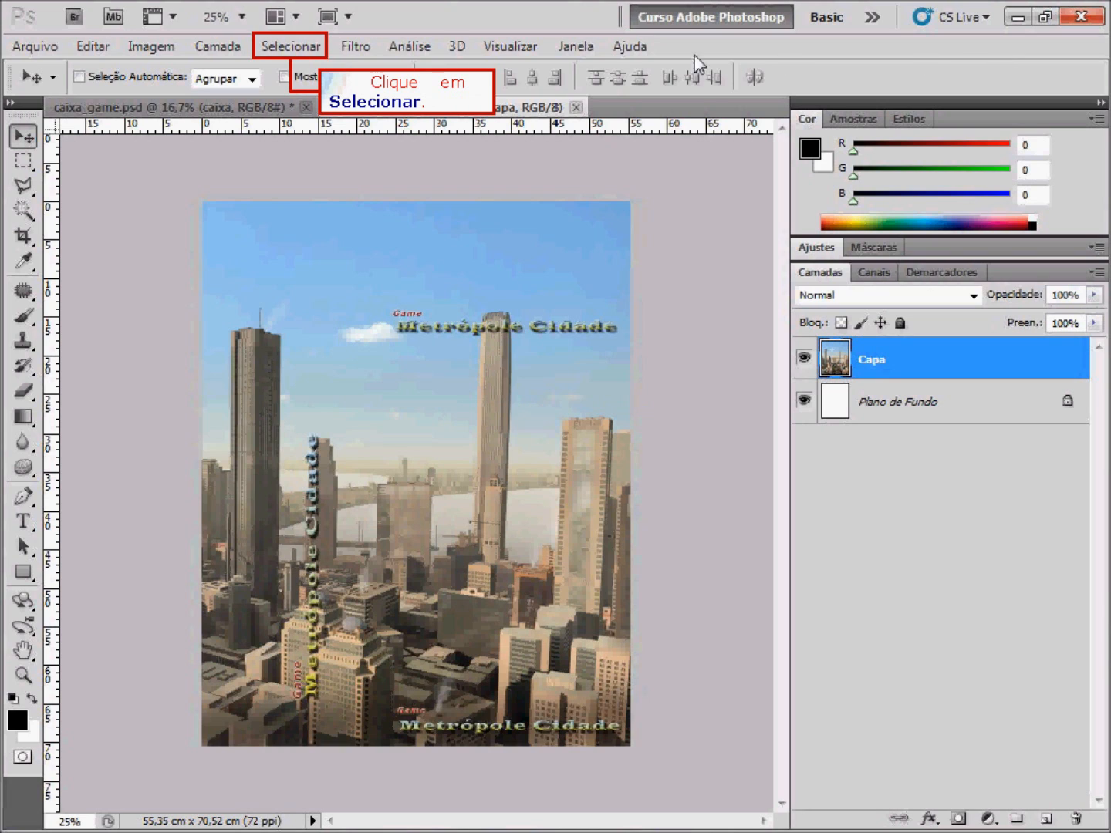
# - Select the entire Capa layer artwork in Capa_game_01.psd and copy it
pyautogui.click(312, 47)
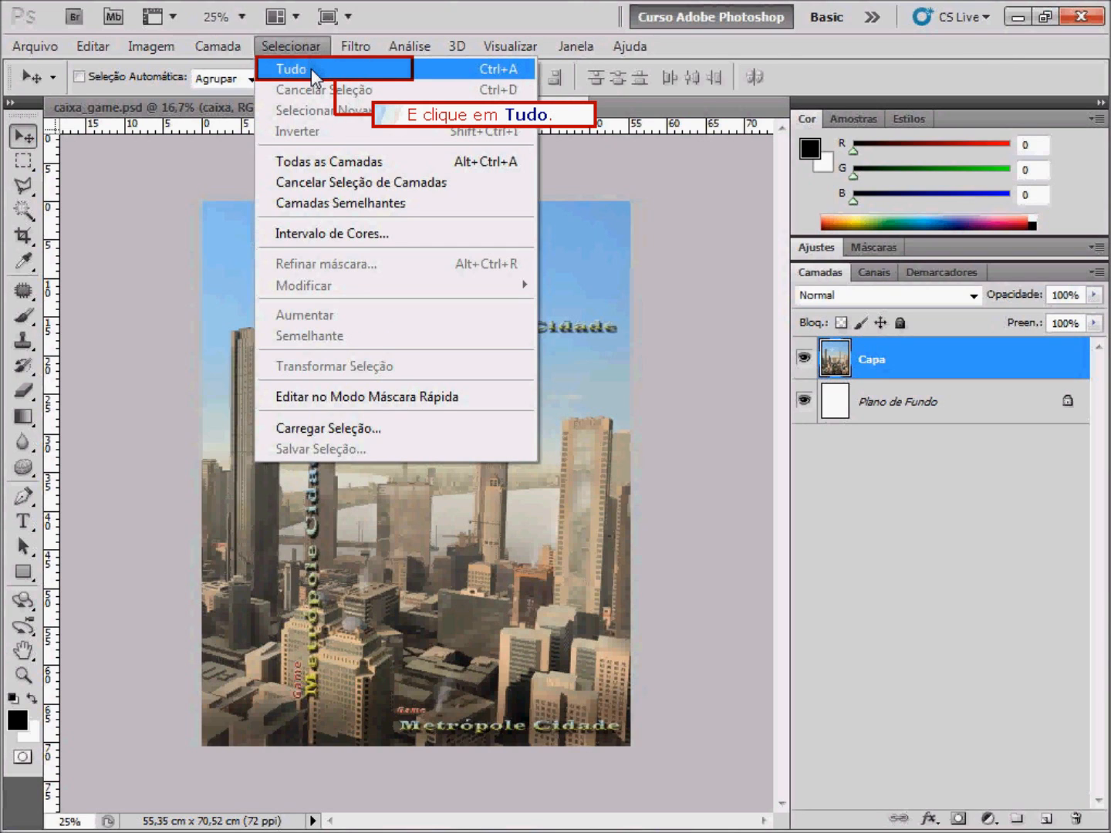
pyautogui.click(310, 68)
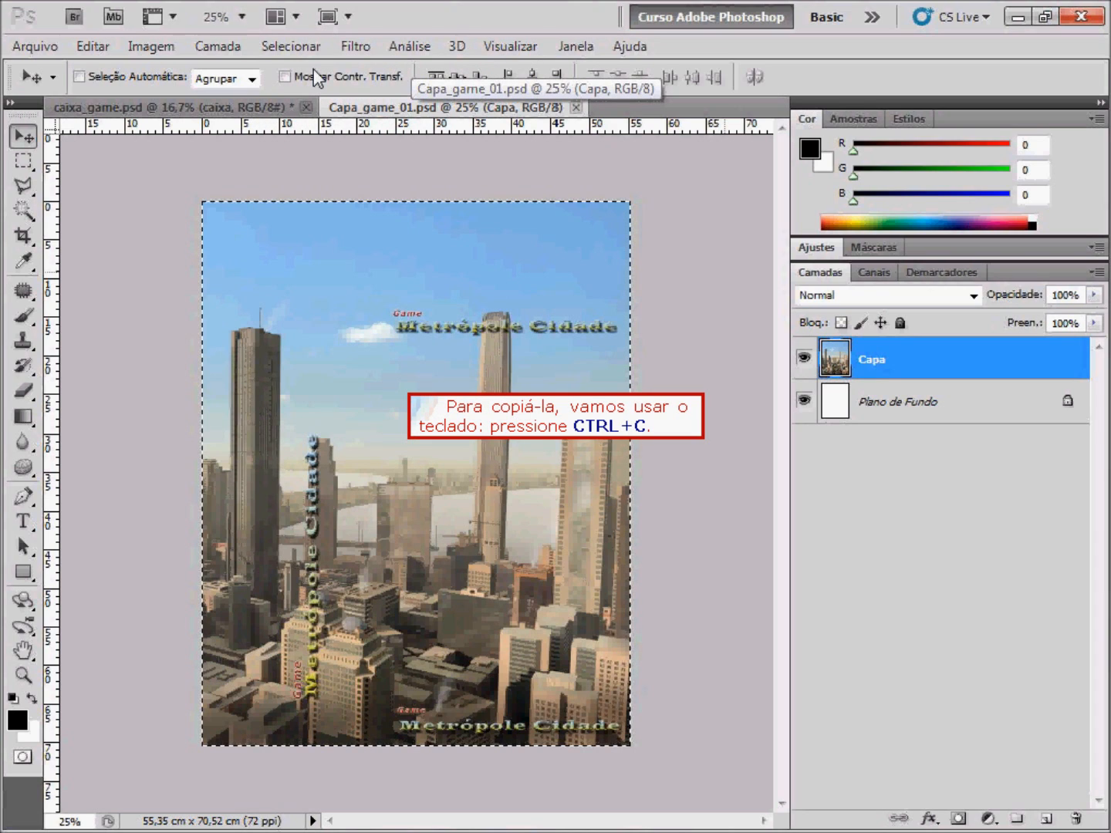
pyautogui.hotkey('ctrl', 'c')
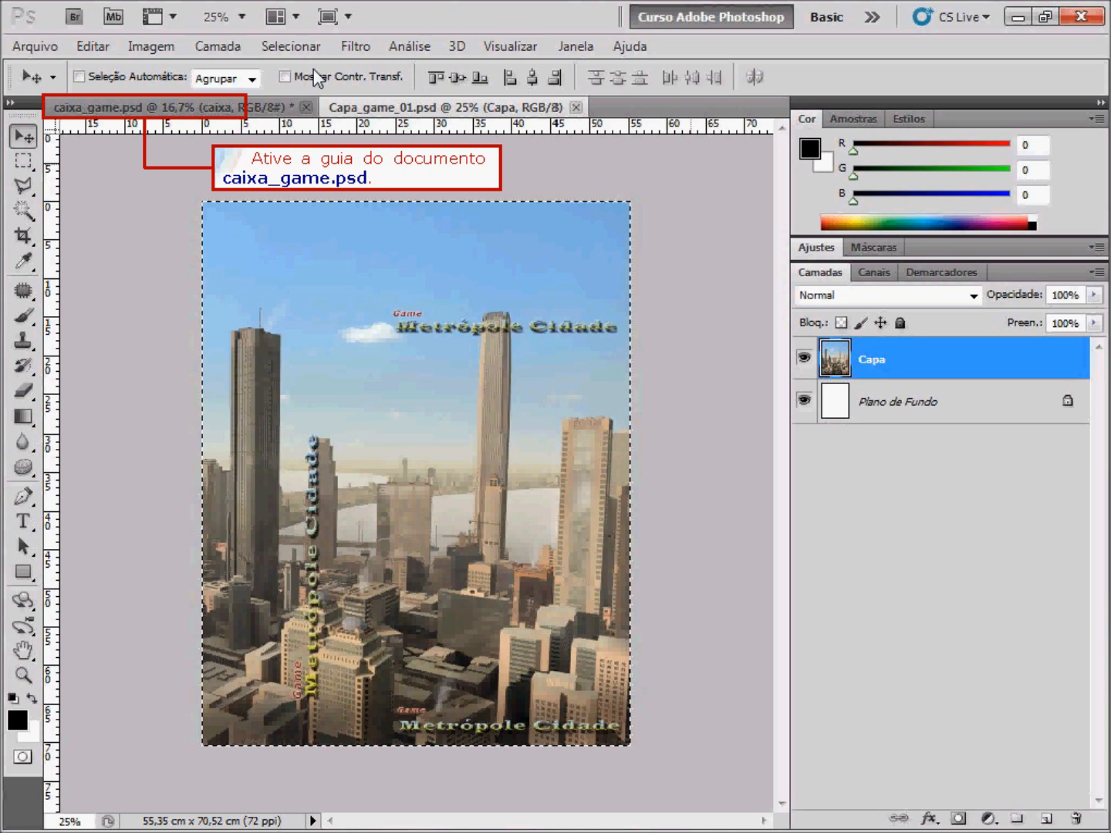
# - Paste the copied cover into Ponto de Fuga in caixa_game.psd, wrap it over the box's planes and apply the filter
pyautogui.click(196, 101)
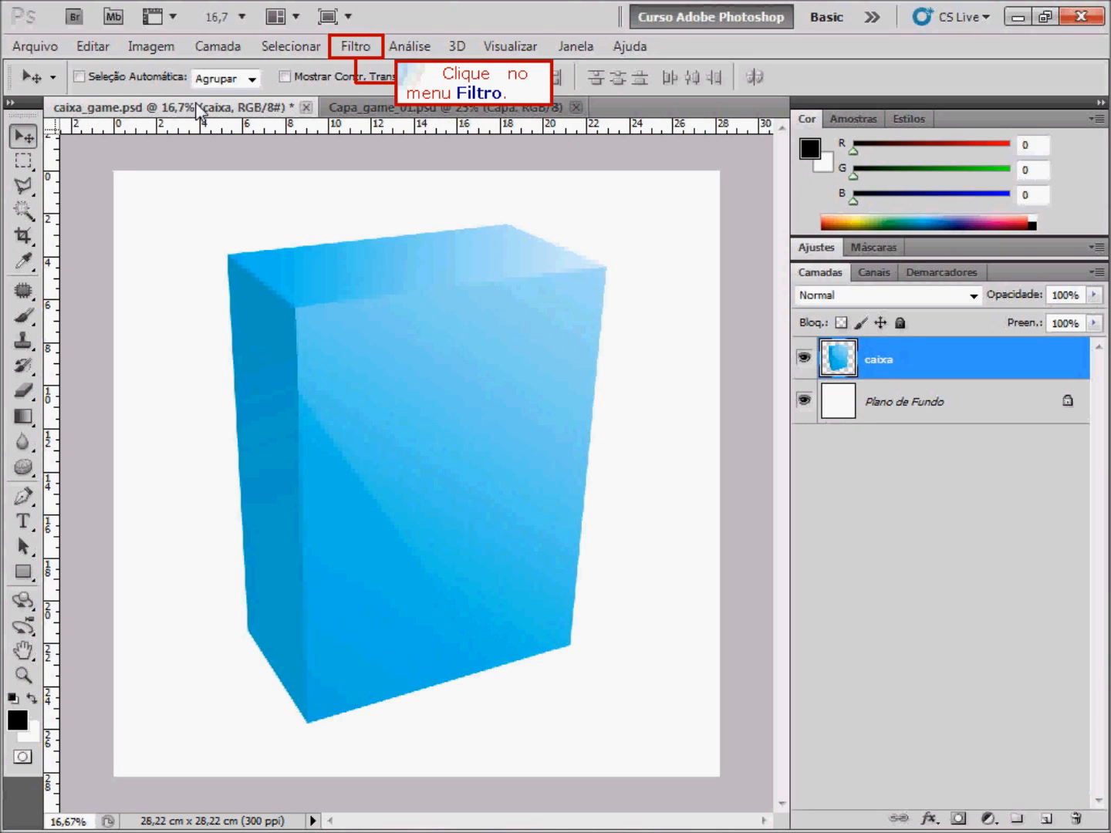
pyautogui.click(343, 49)
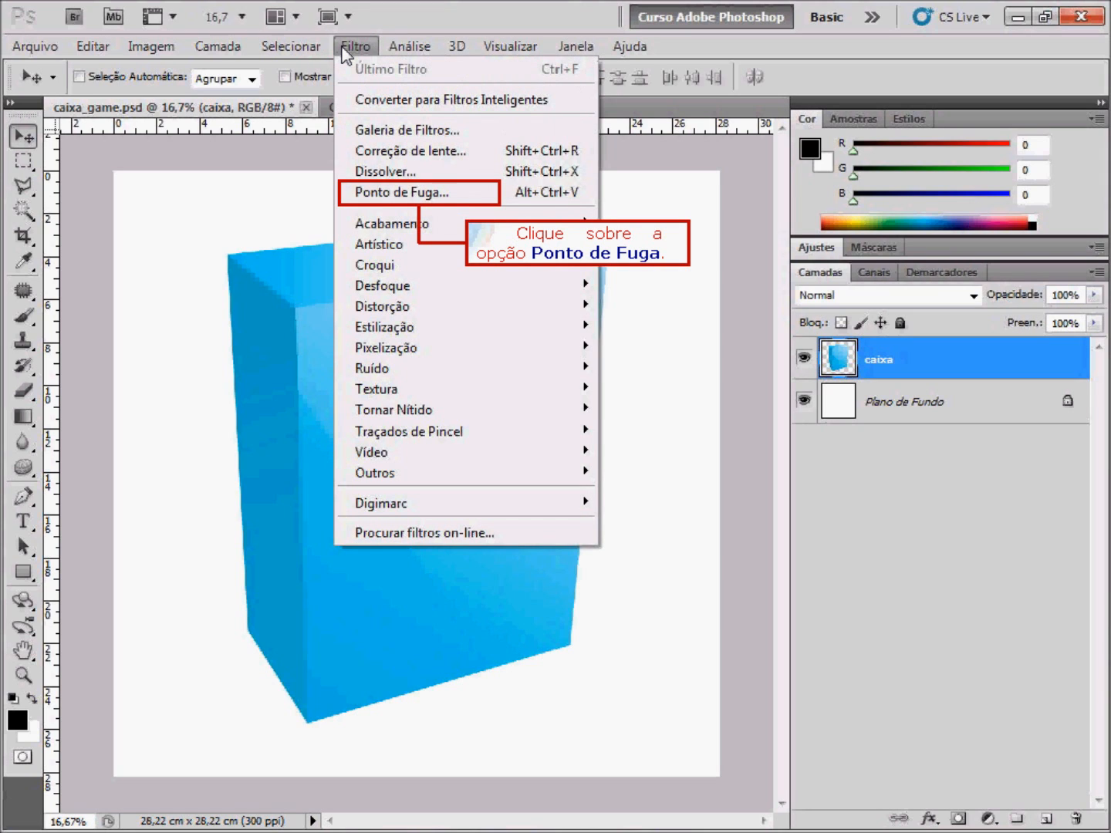
pyautogui.click(402, 193)
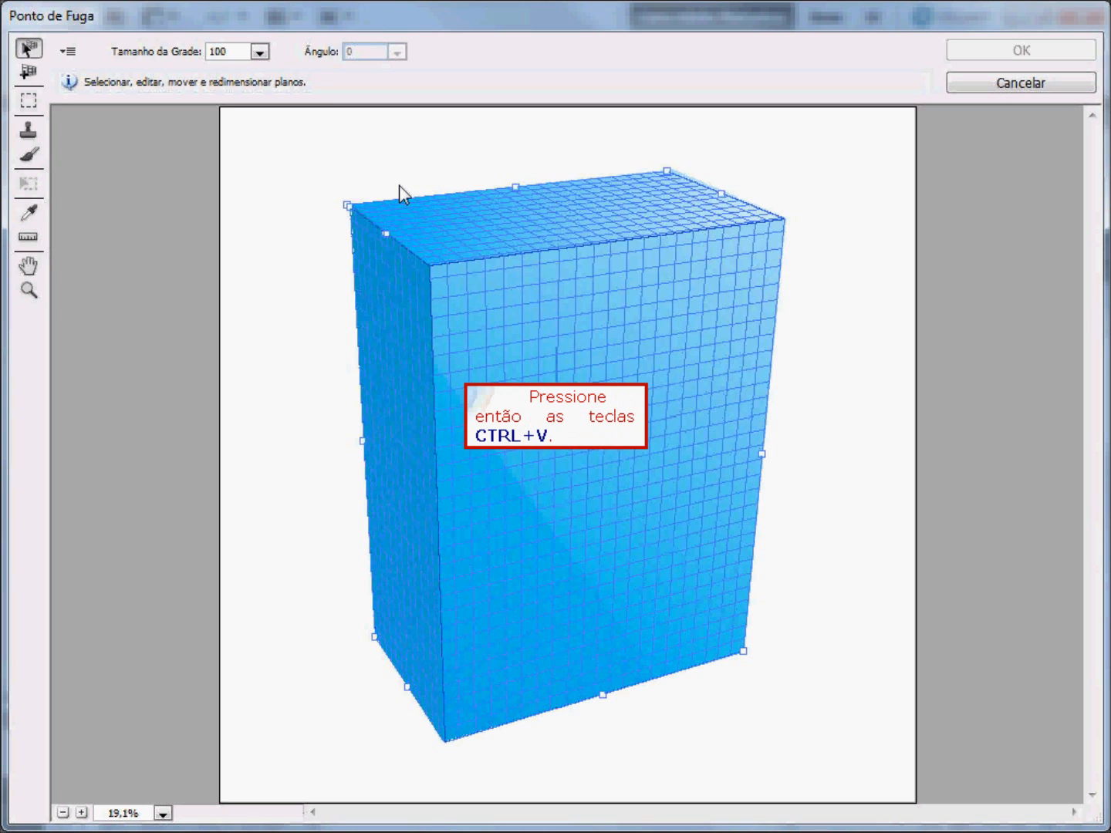
pyautogui.hotkey('ctrl', 'v')
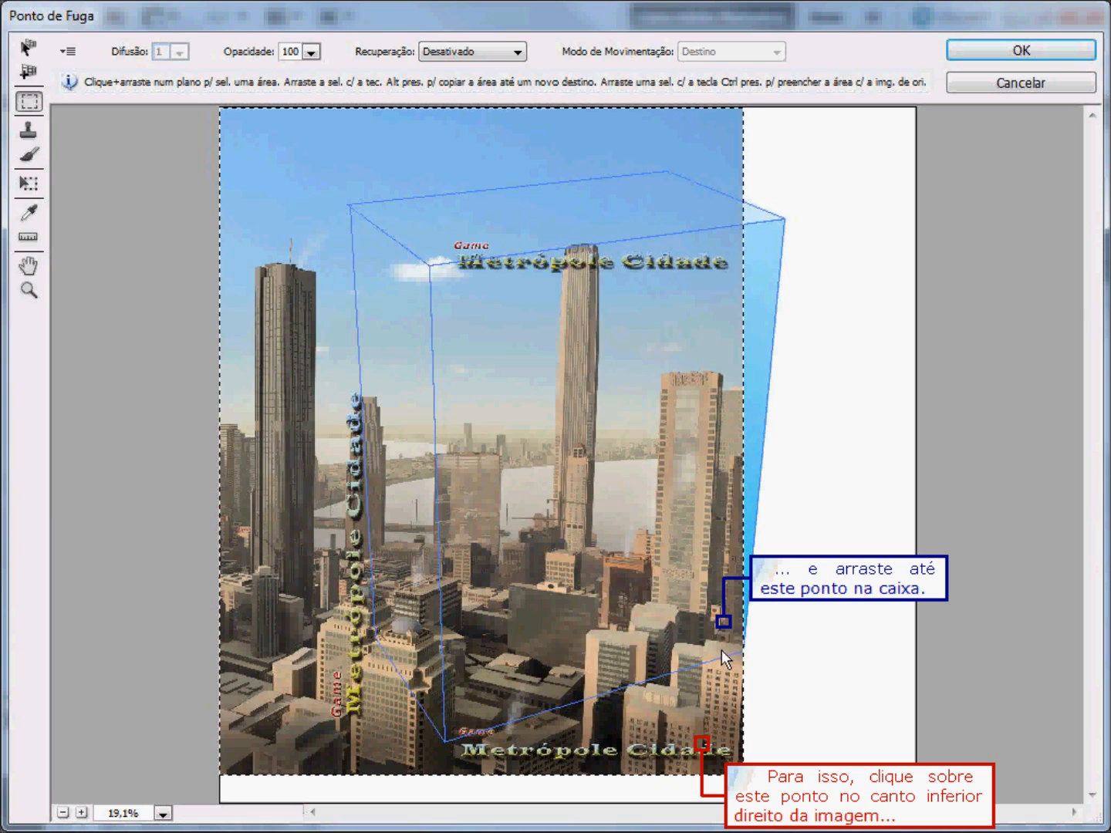
pyautogui.moveTo(702, 744); pyautogui.dragTo(723, 621)
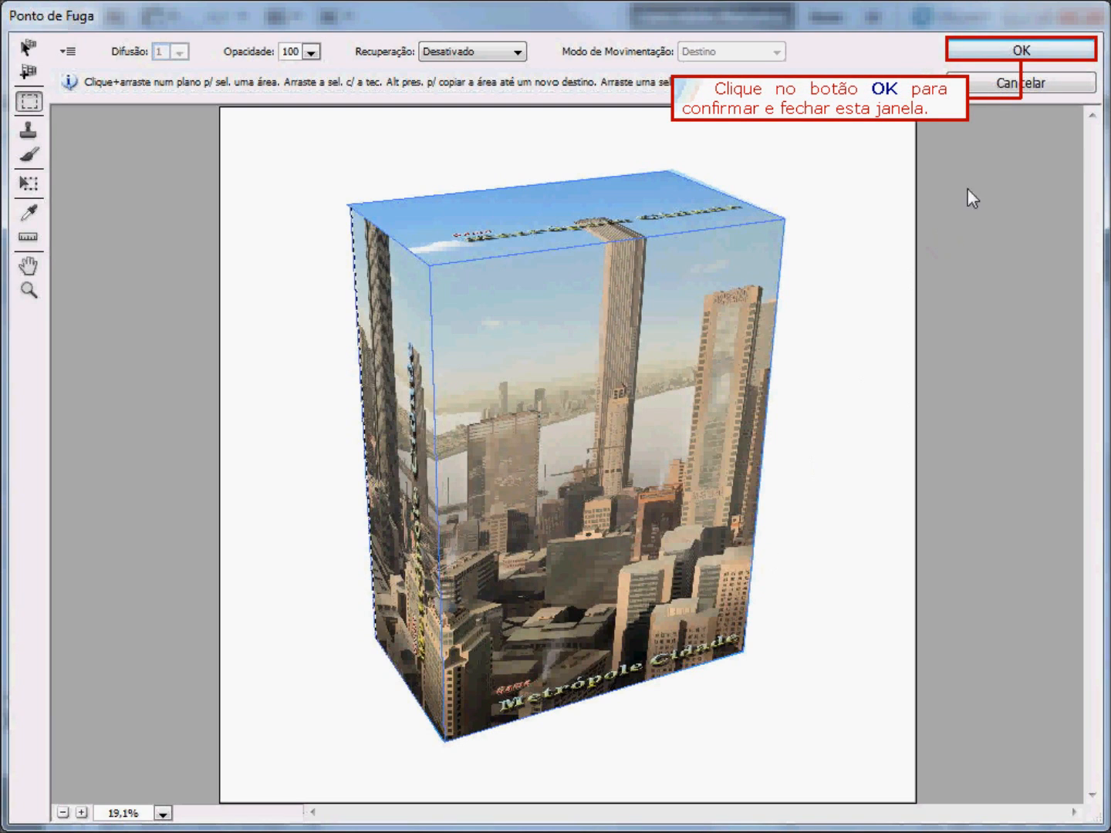
pyautogui.click(1026, 52)
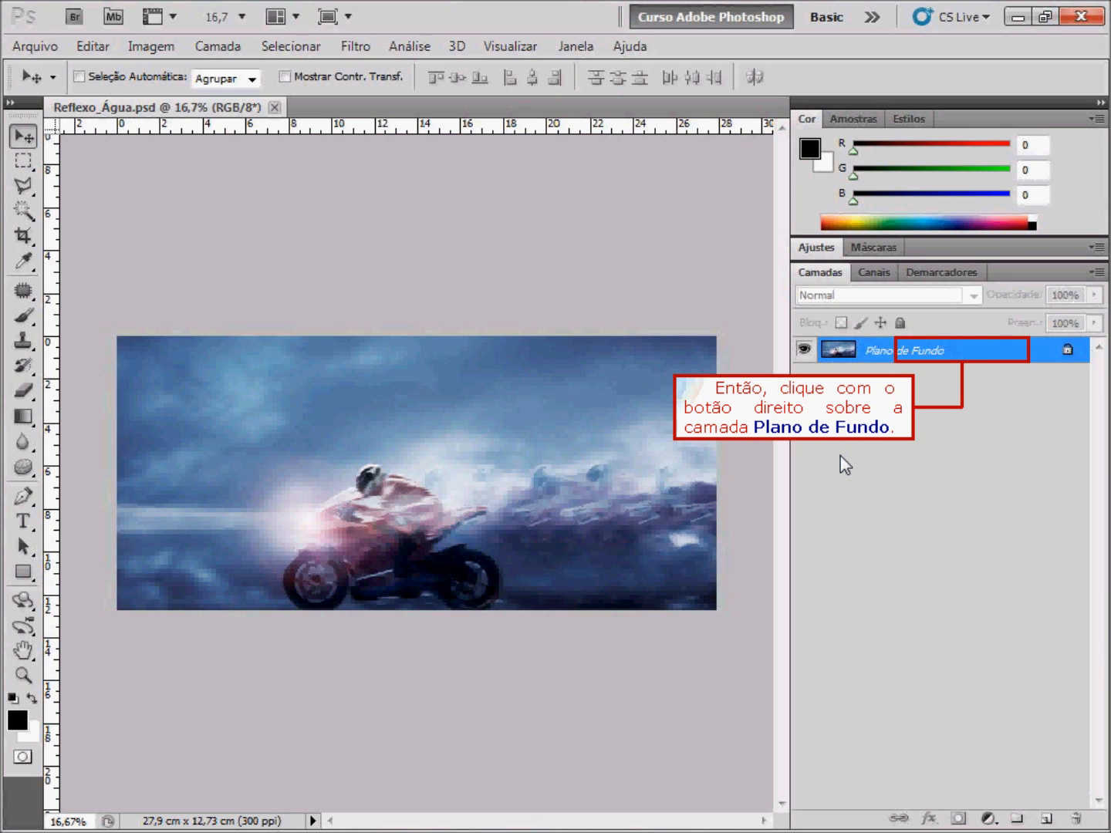
# - Duplicate the Plano de Fundo layer of Reflexo_Água.psd under the name Reflexo
pyautogui.rightClick(969, 351)
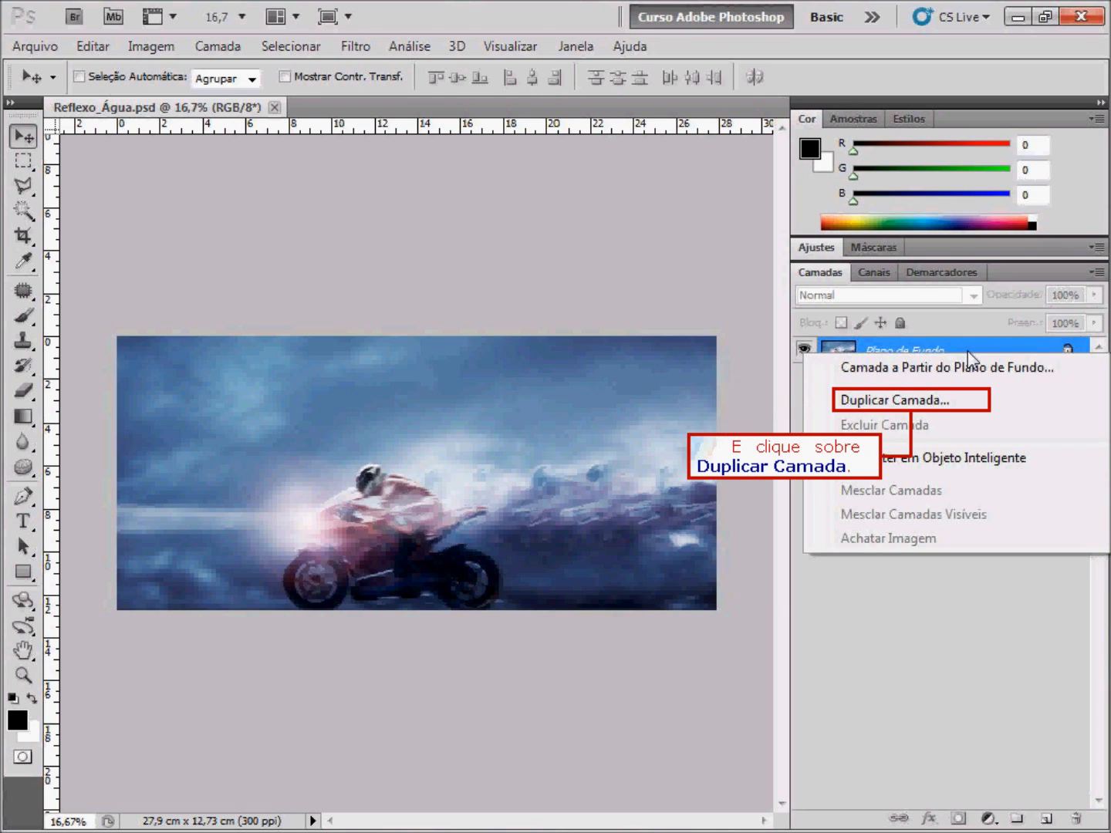
pyautogui.click(938, 399)
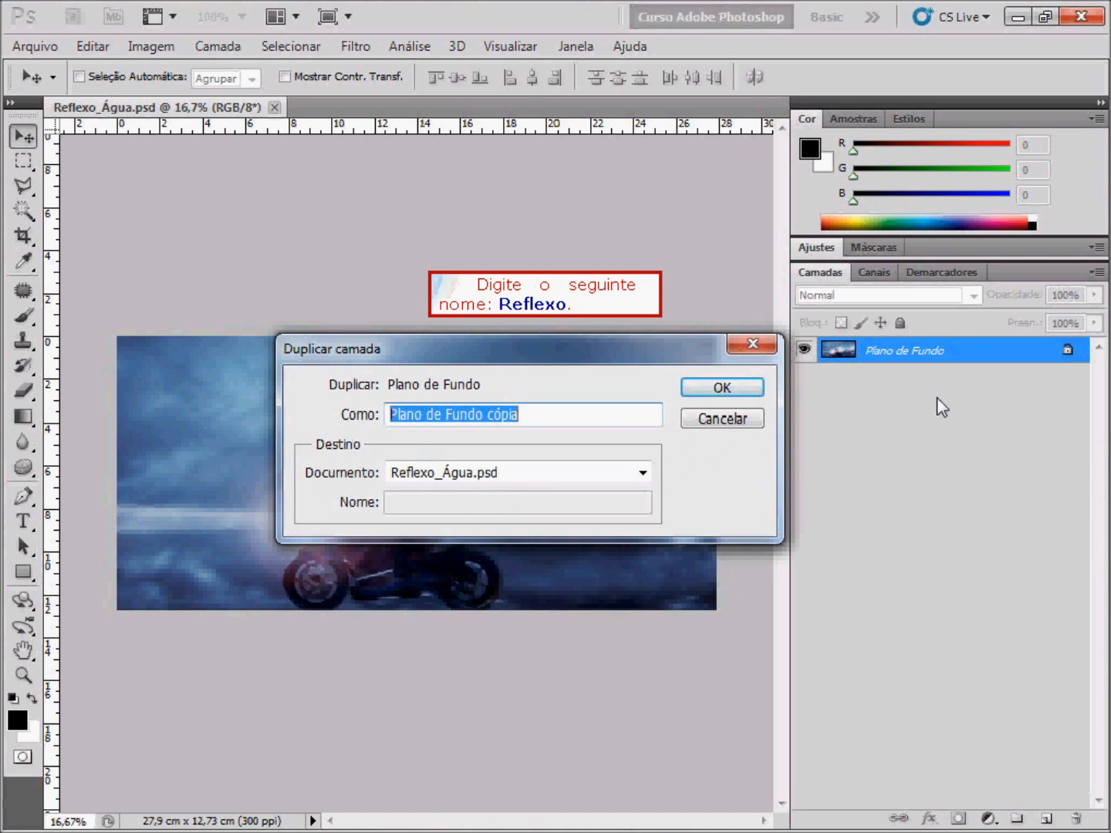
pyautogui.write('Reflexo')
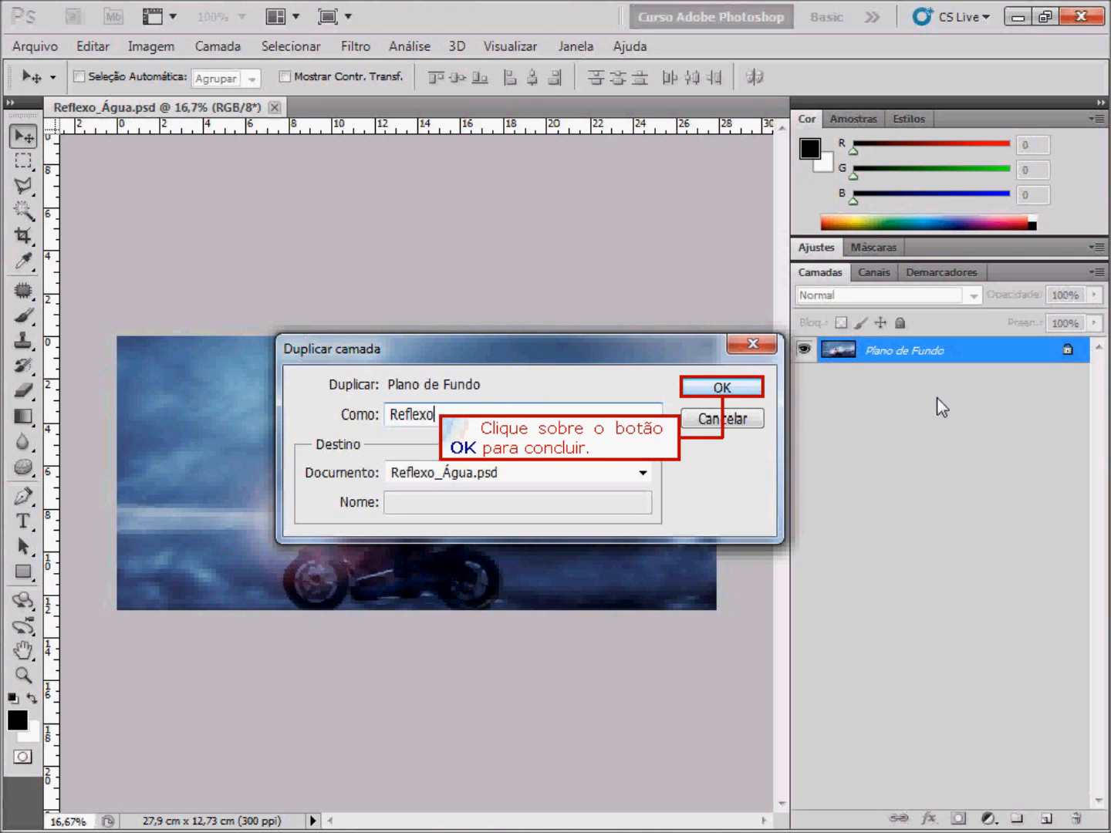
pyautogui.click(725, 387)
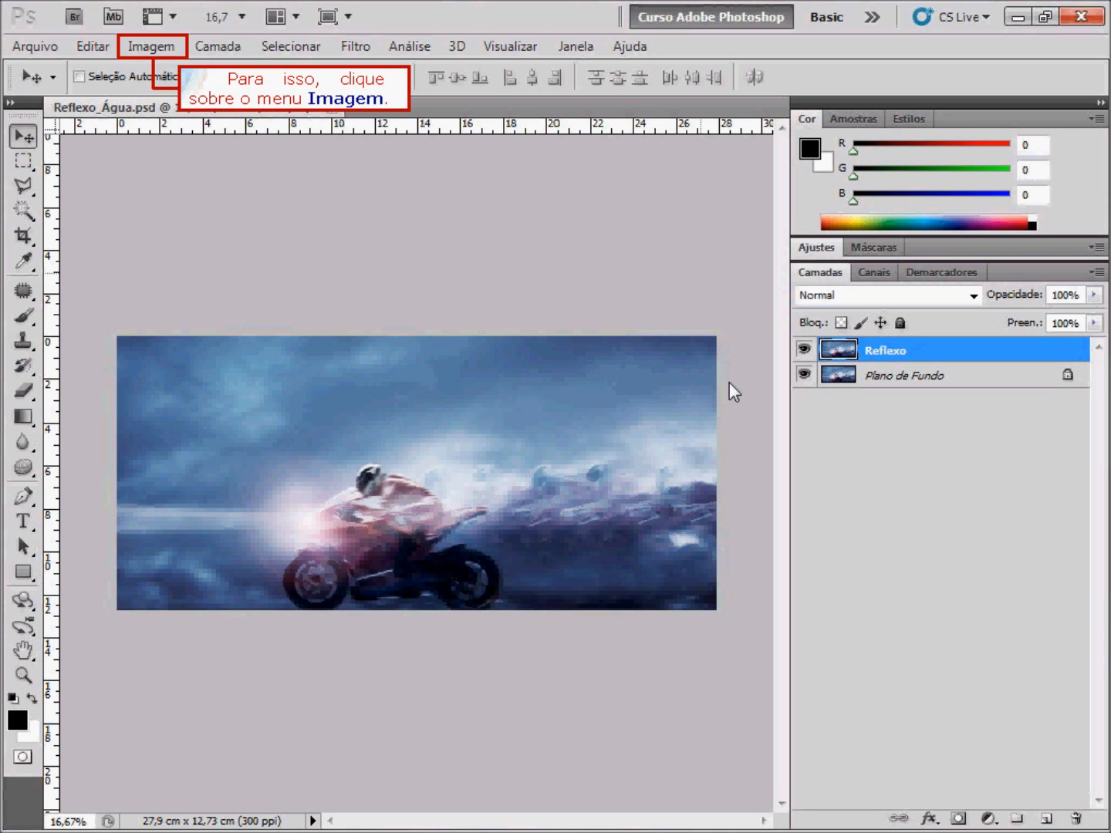
# - Extend the canvas height by 100 percent relative, anchored at the top centre so the space is added below the image
pyautogui.click(168, 48)
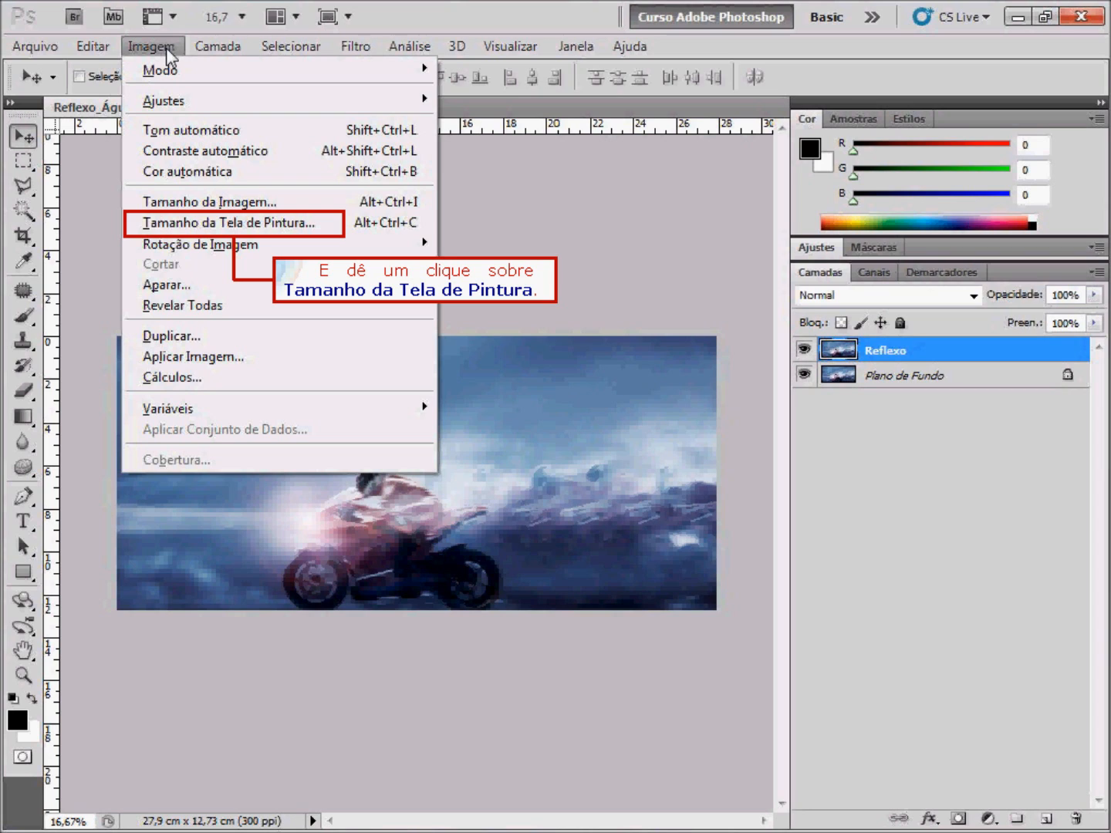
pyautogui.click(204, 224)
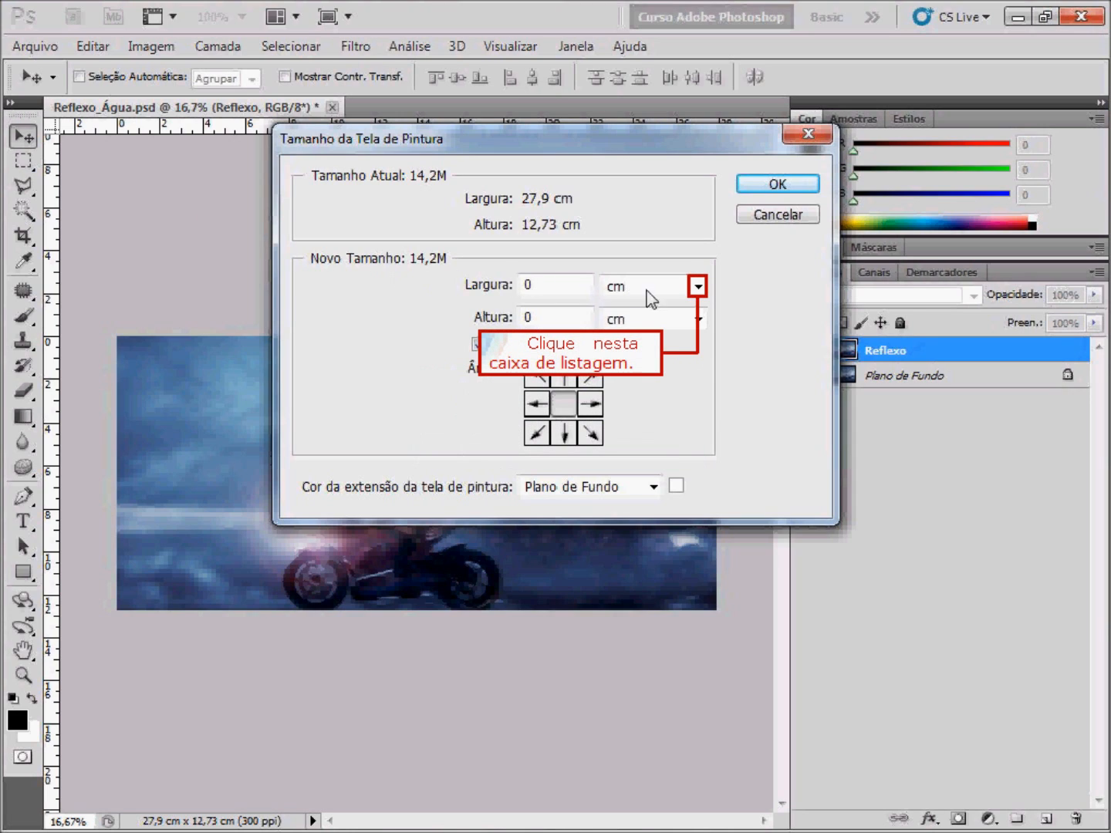
pyautogui.click(698, 287)
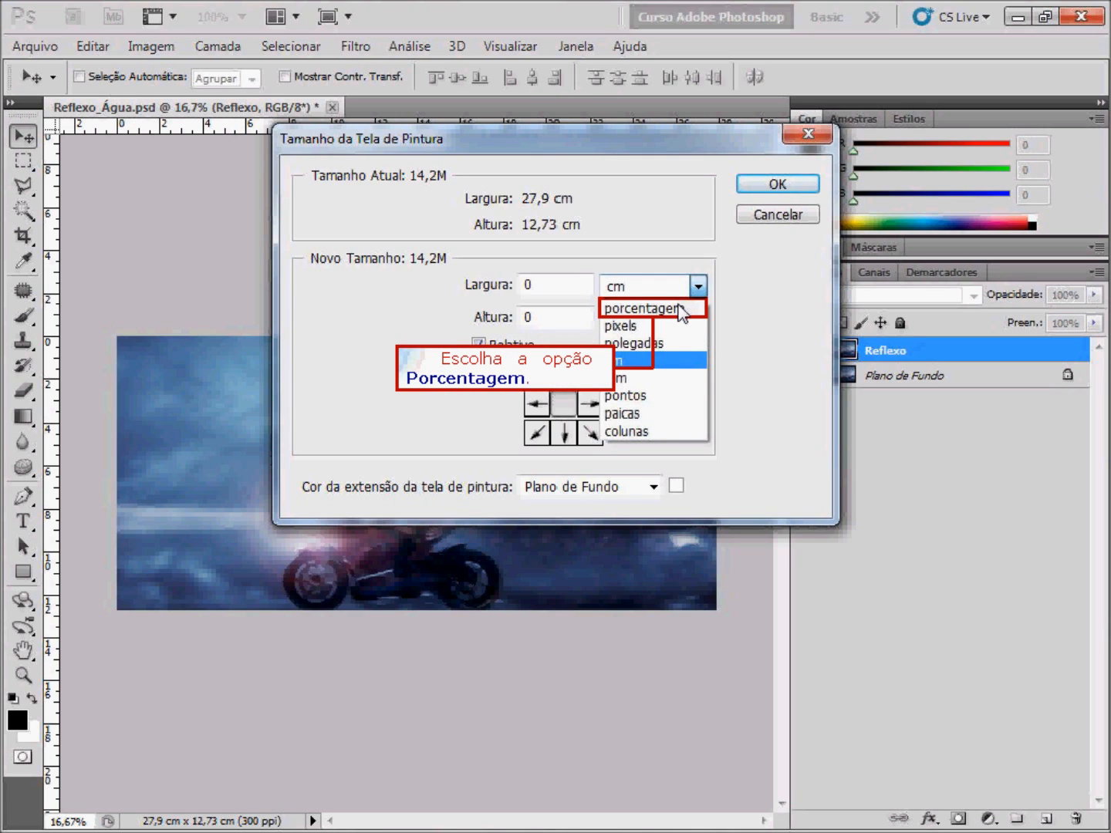
pyautogui.click(679, 310)
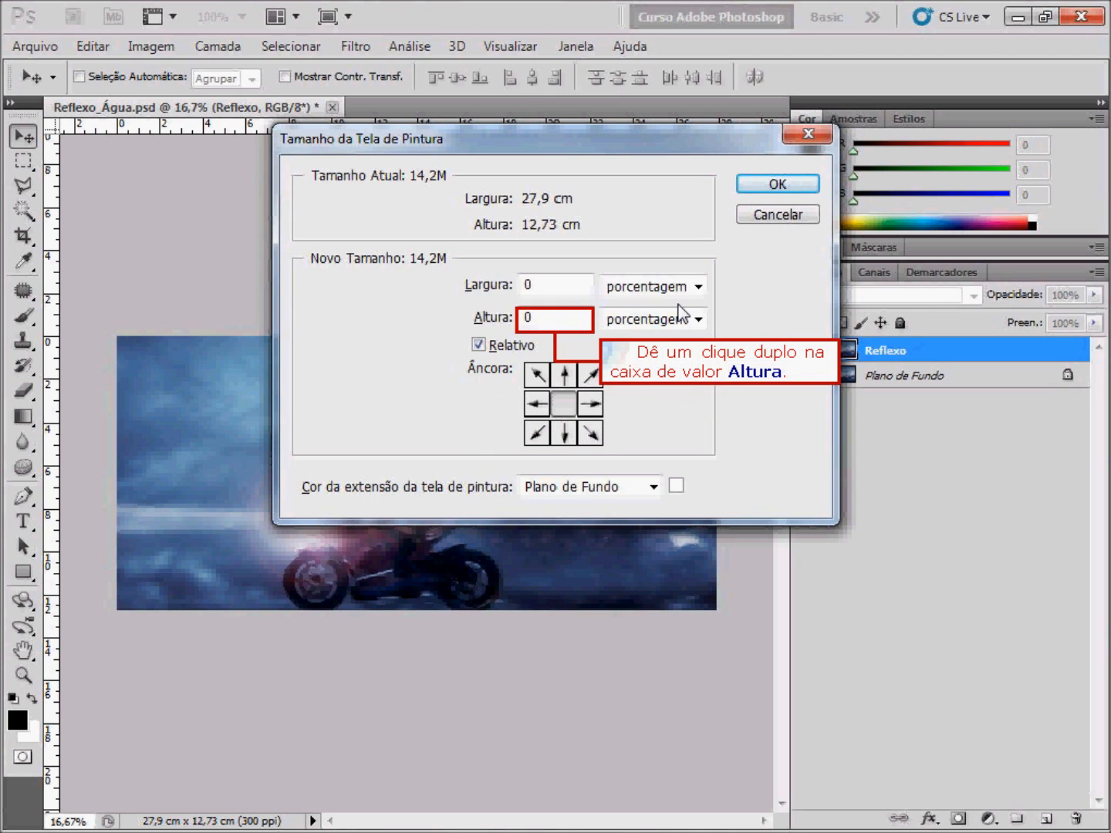
pyautogui.doubleClick(563, 314)
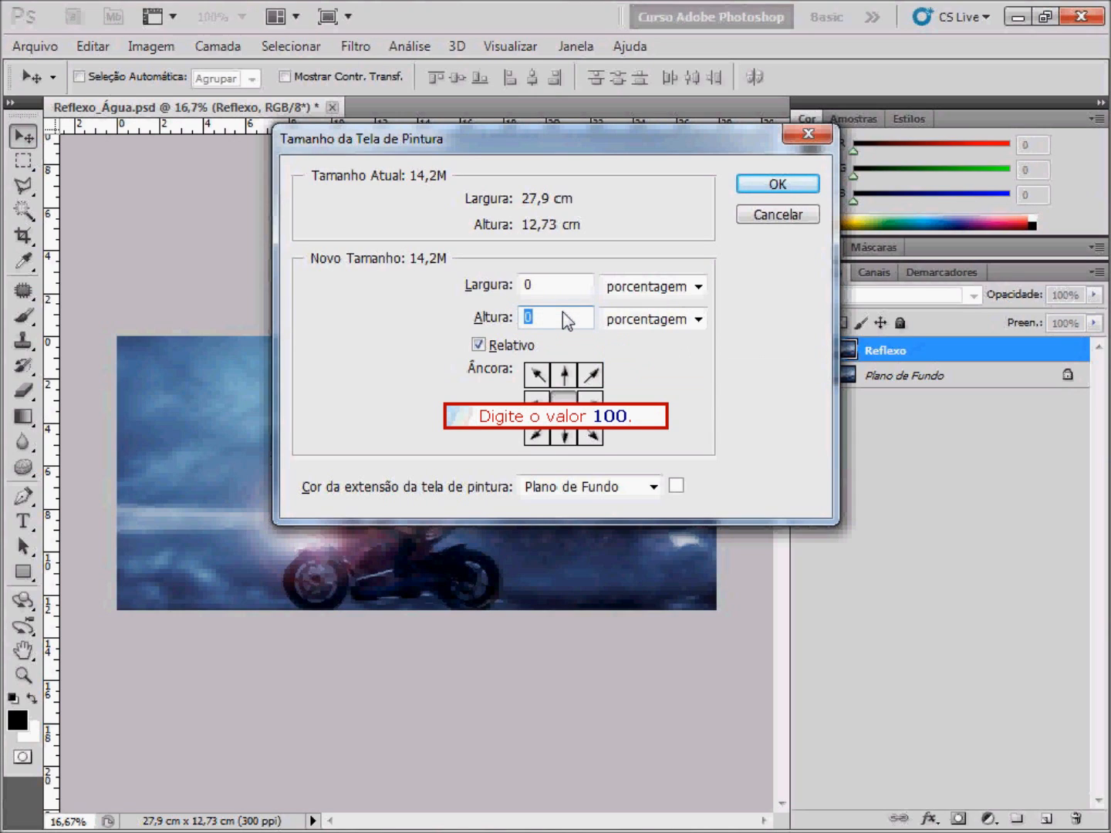
pyautogui.write('100')
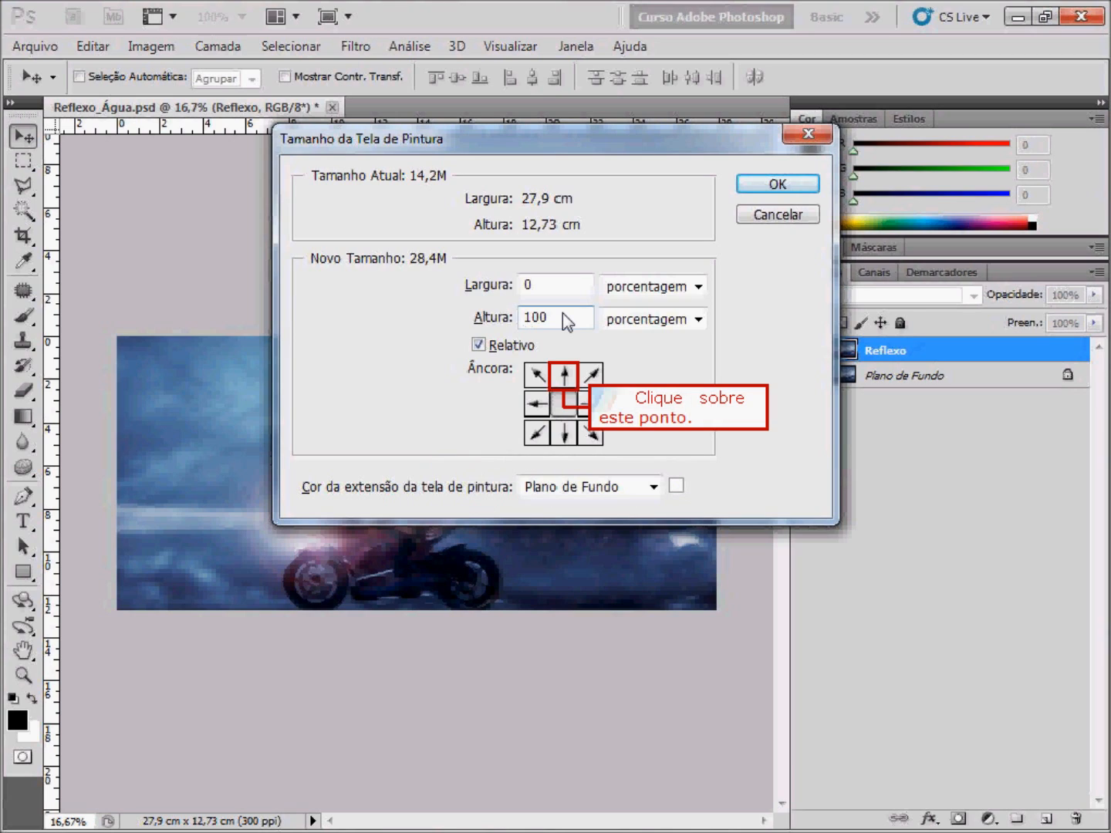
pyautogui.click(564, 376)
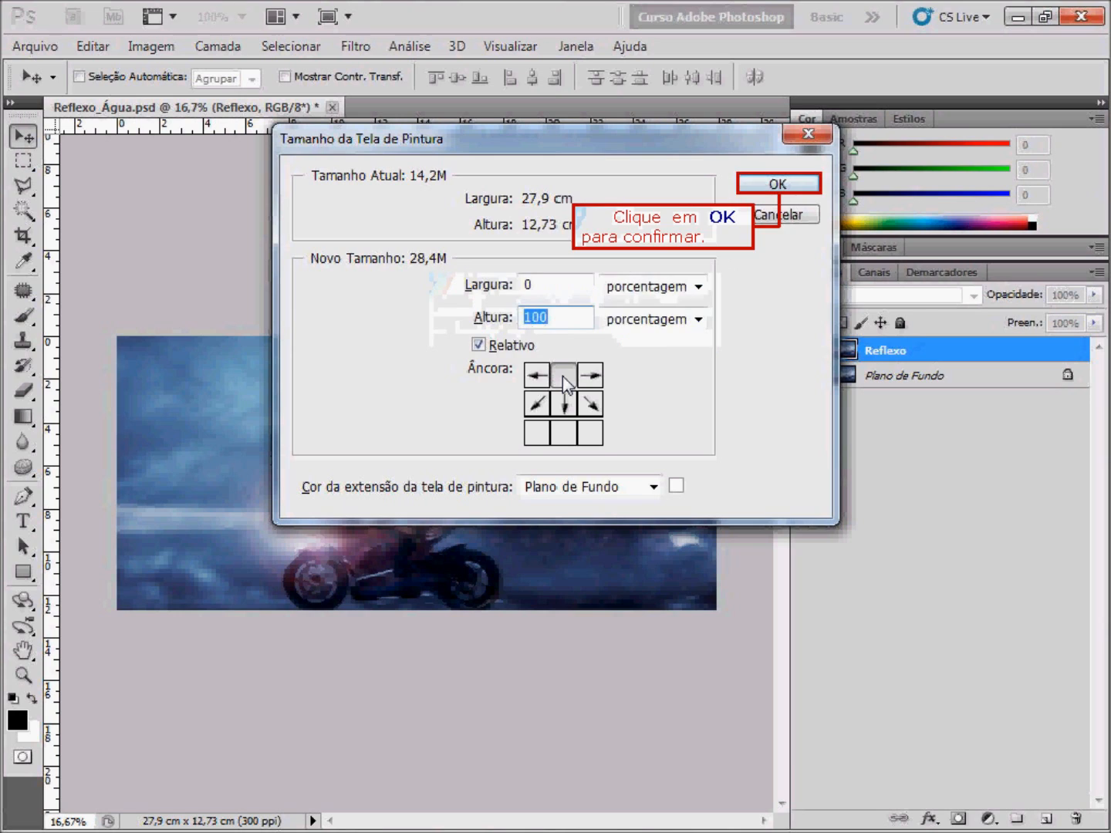
pyautogui.click(777, 183)
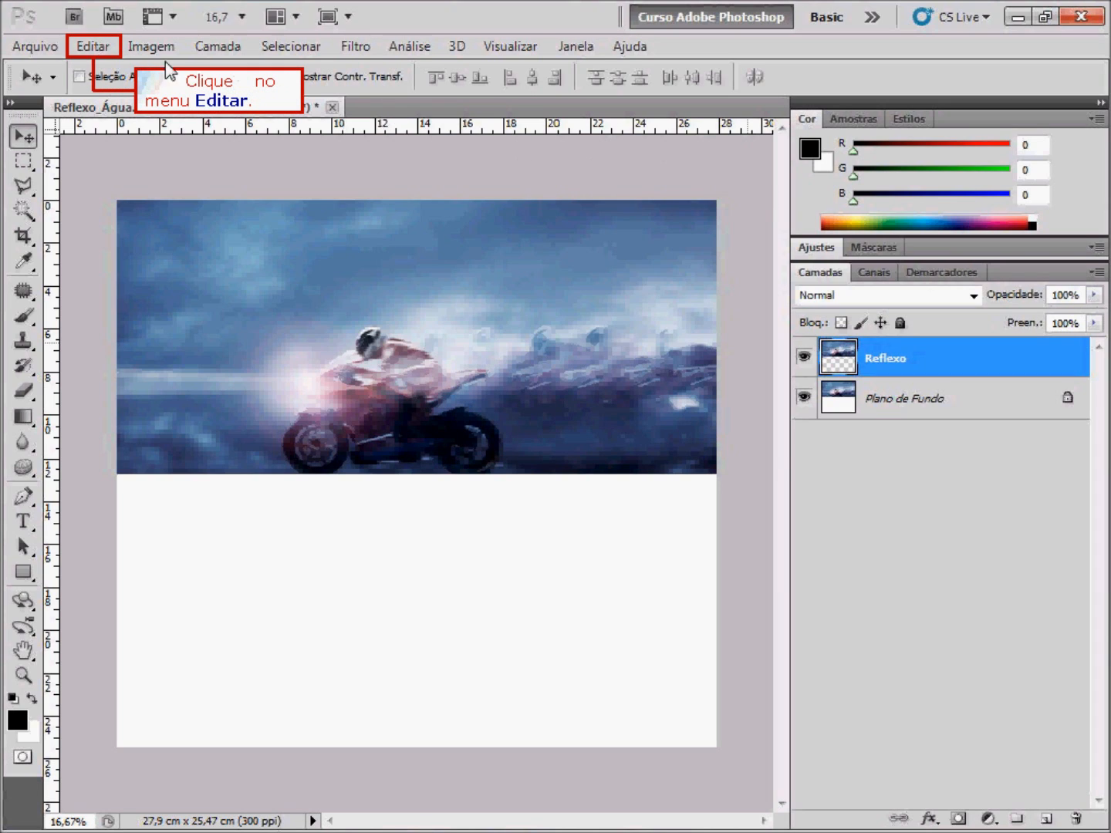
# - Flip the Reflexo layer vertically and place it directly below the original motorcycle image as a mirror
pyautogui.click(96, 47)
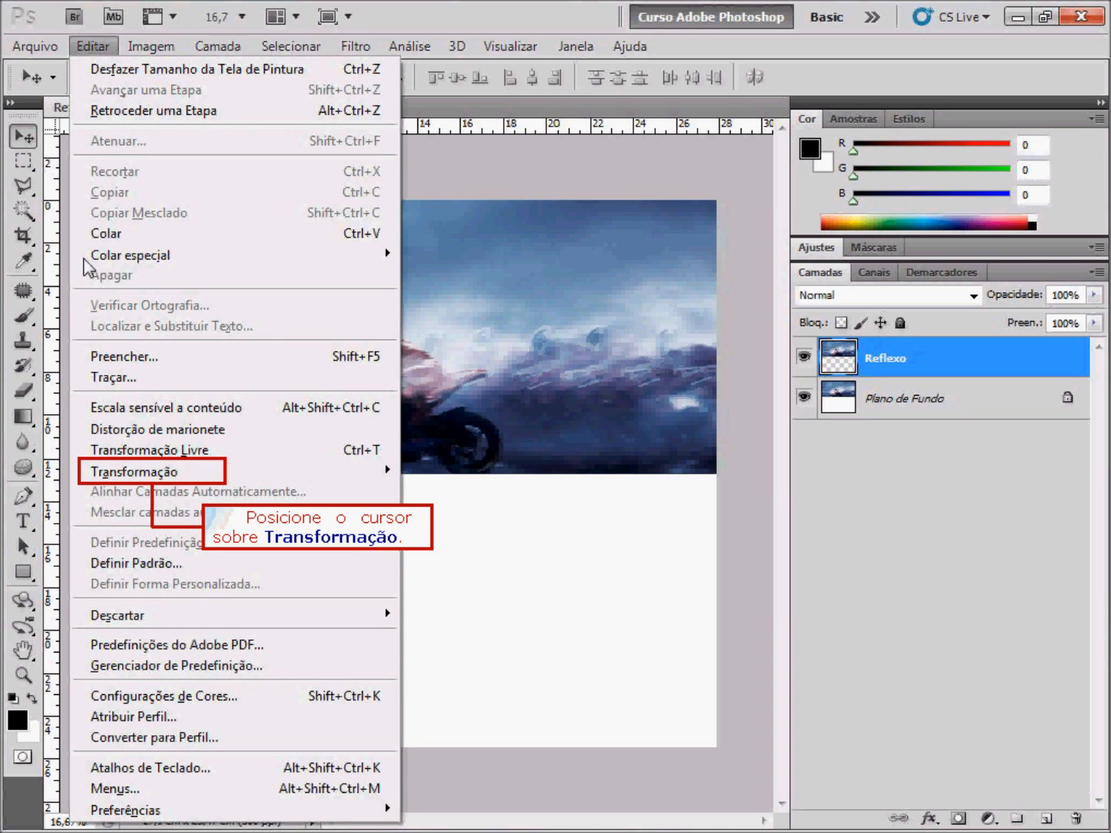
pyautogui.moveTo(140, 468)
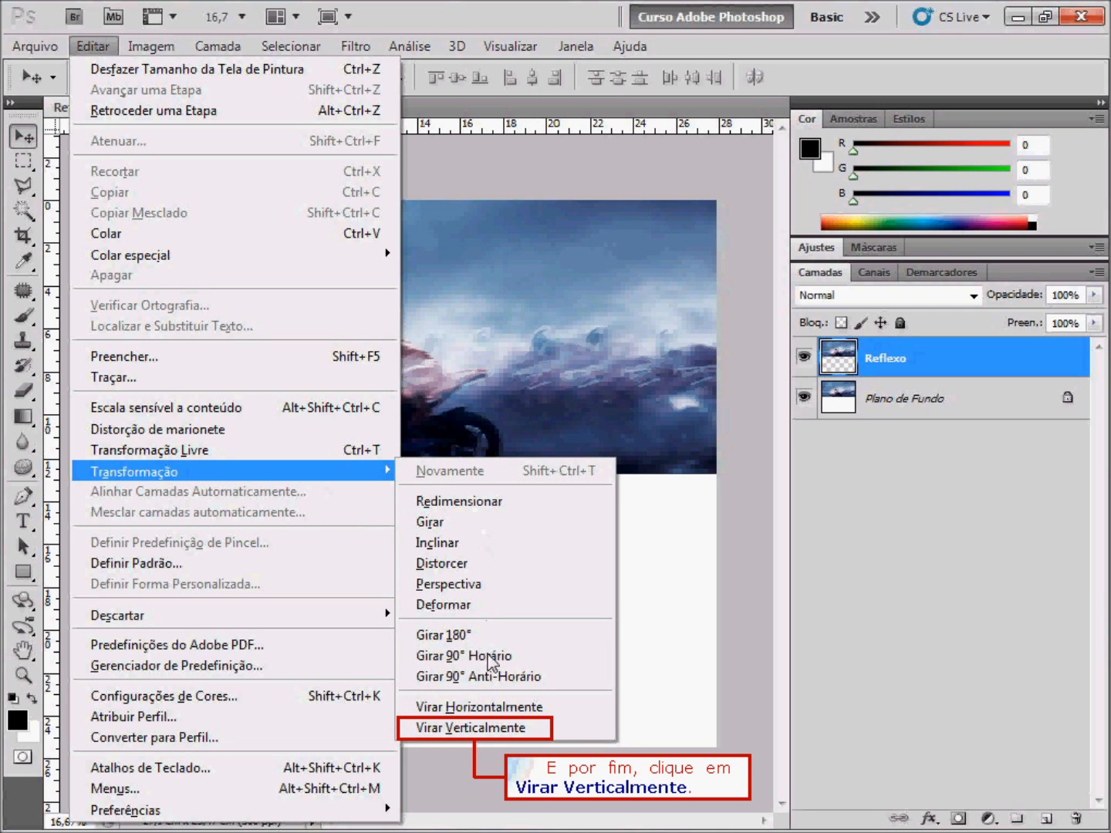
pyautogui.click(487, 728)
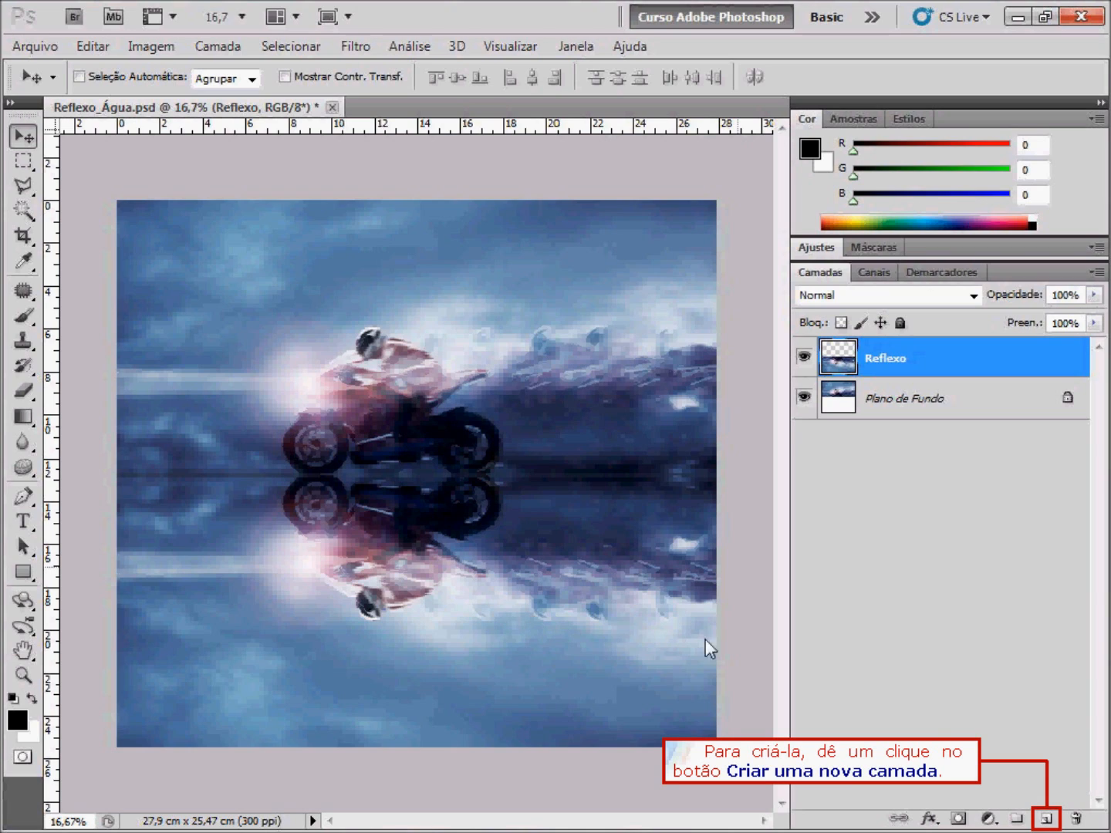
# - Create a new layer above Reflexo, select the whole canvas and fill it with Branco at 100% opacity
pyautogui.click(1045, 817)
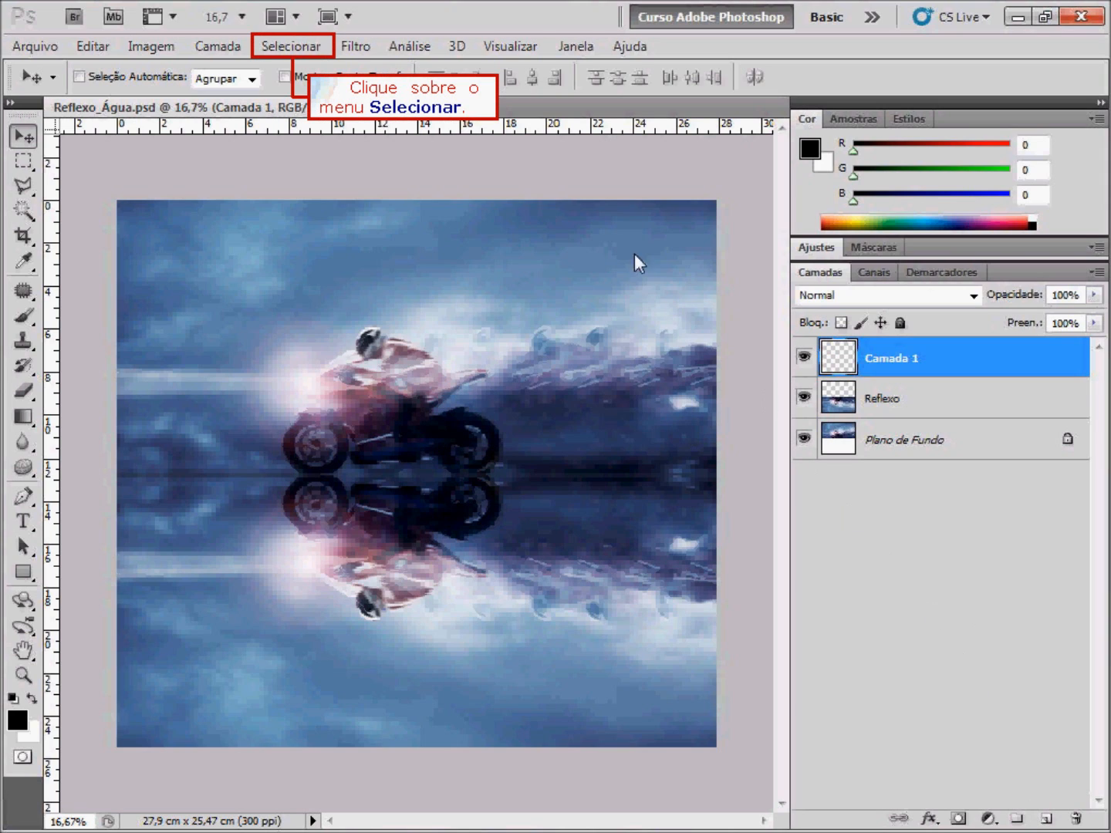
pyautogui.click(313, 48)
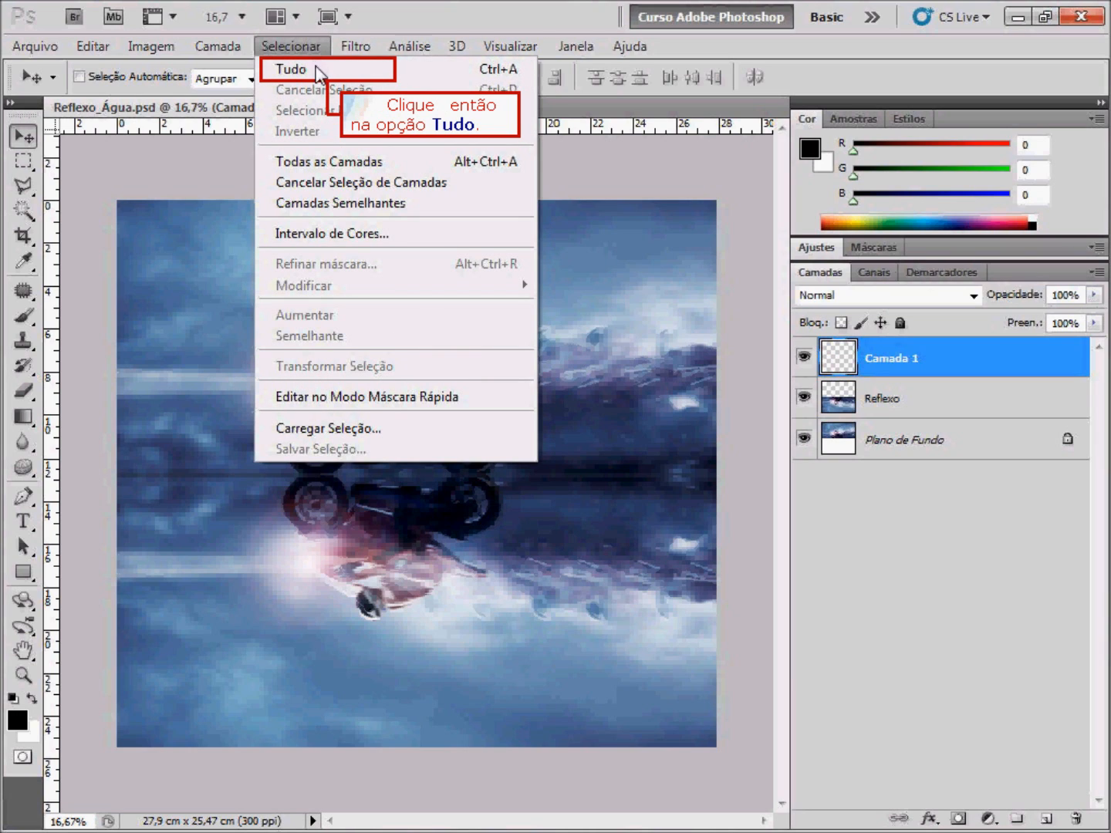
pyautogui.click(321, 71)
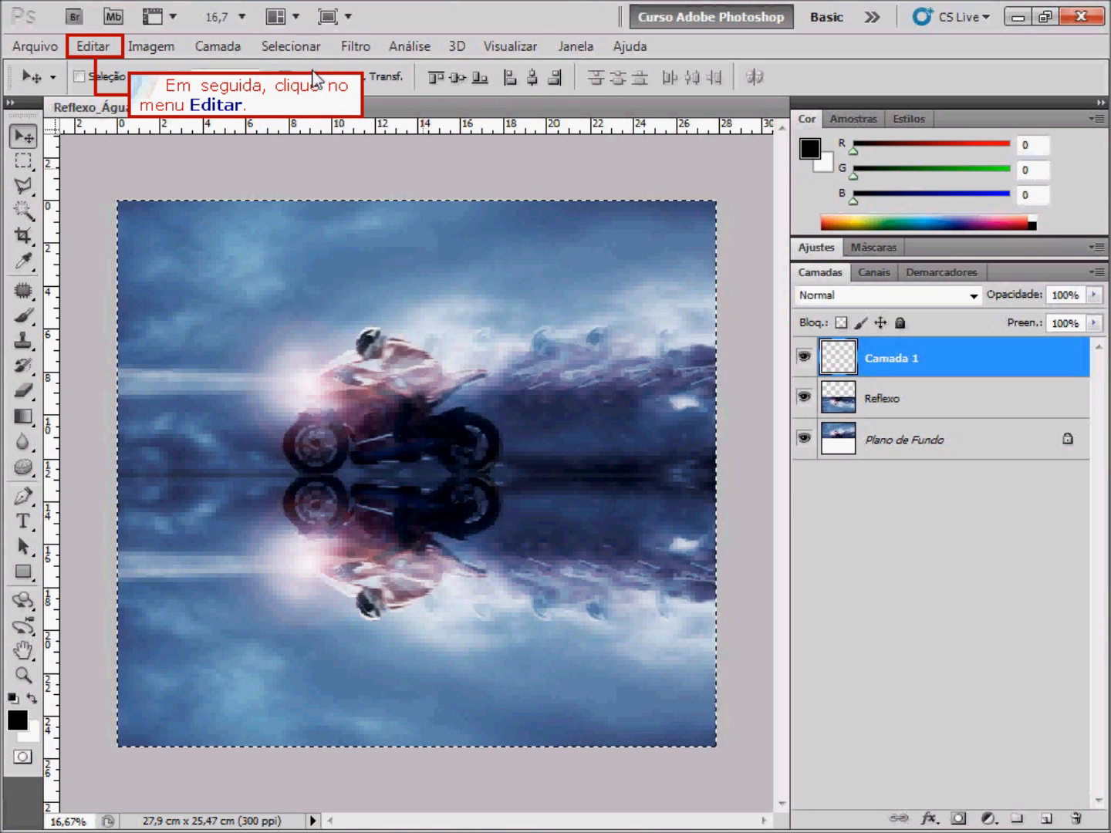
pyautogui.click(91, 48)
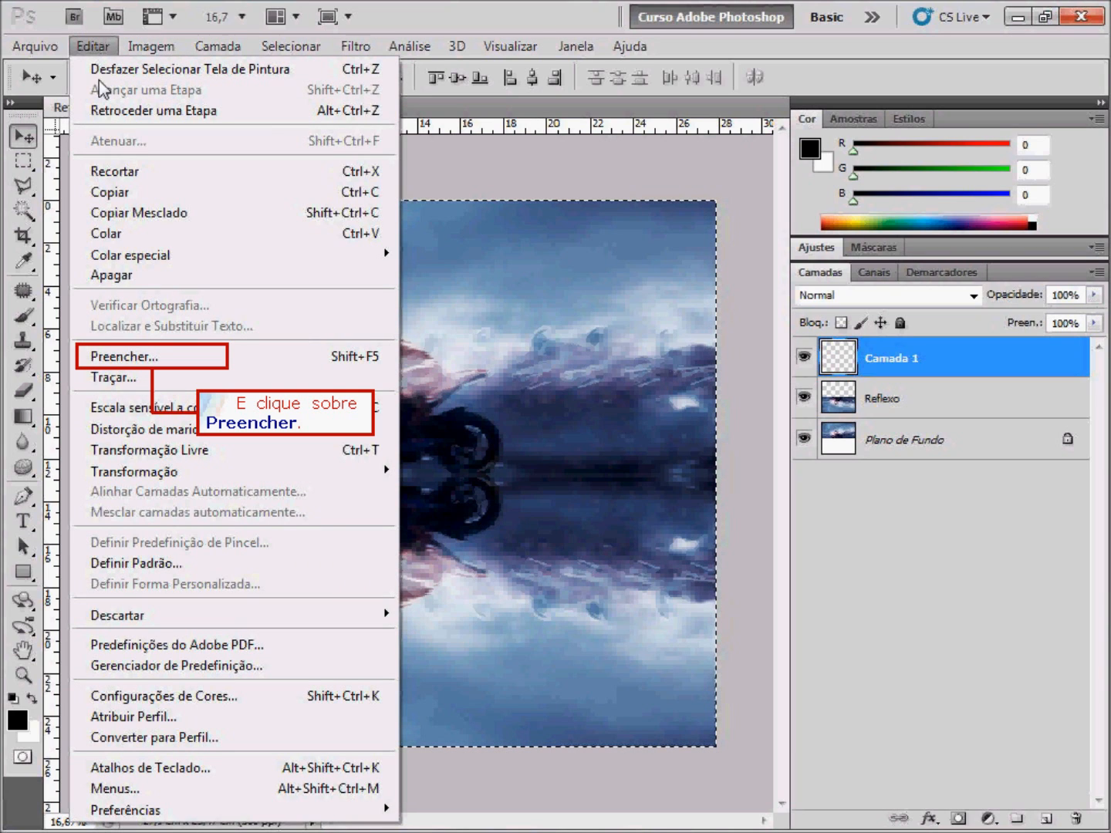
pyautogui.click(123, 358)
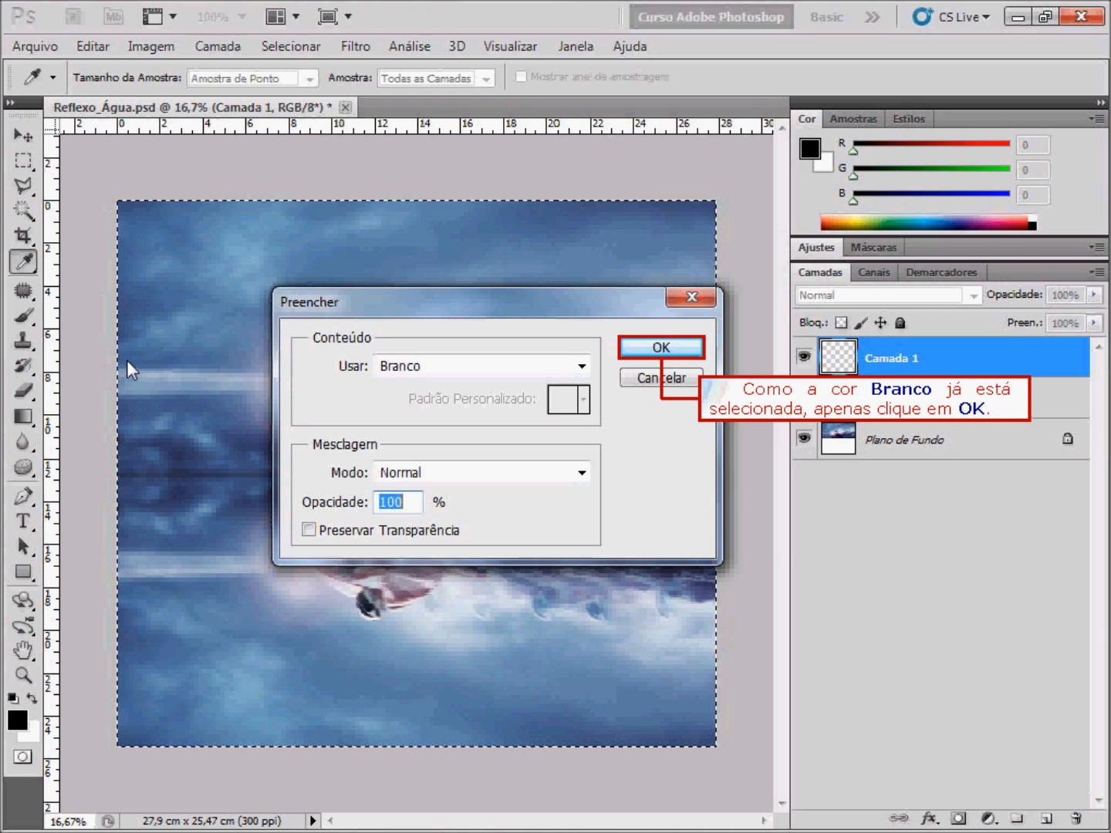
pyautogui.click(655, 348)
pyautogui.press('v')
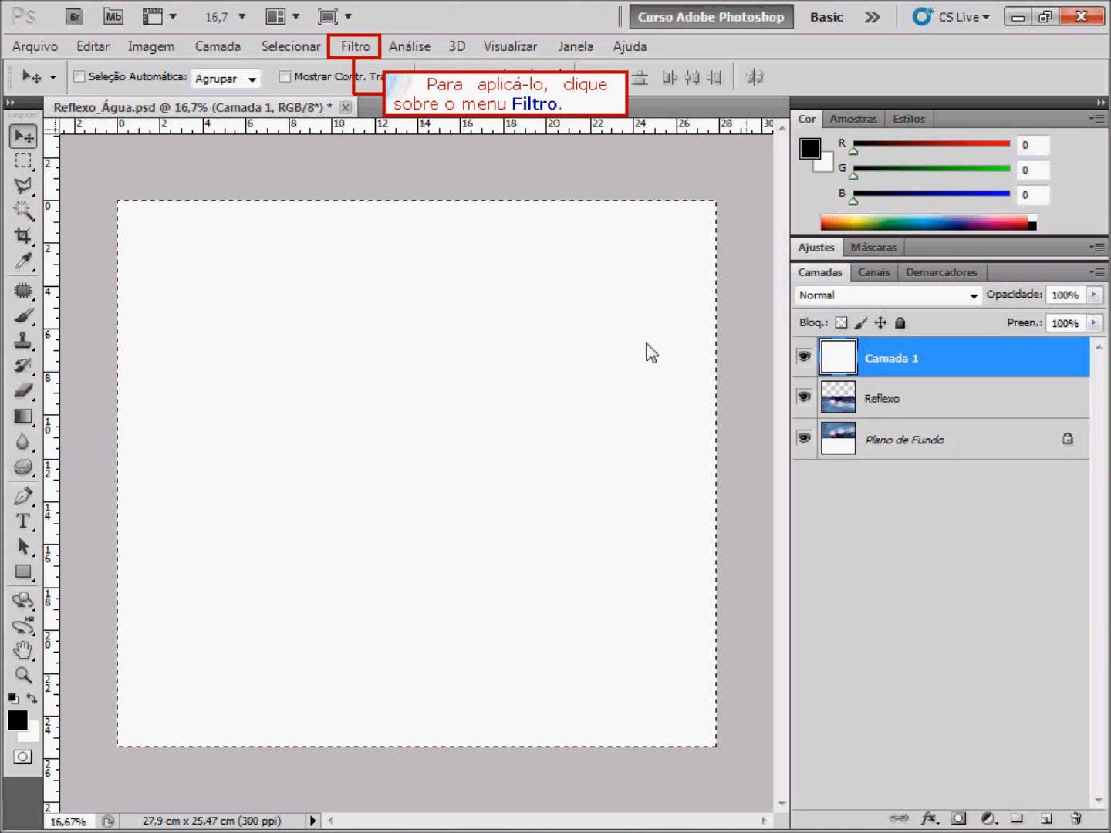
# - Apply the Matriz de Meio-Tom filter to the white layer with pattern type Linha and Tamanho 9
pyautogui.click(358, 48)
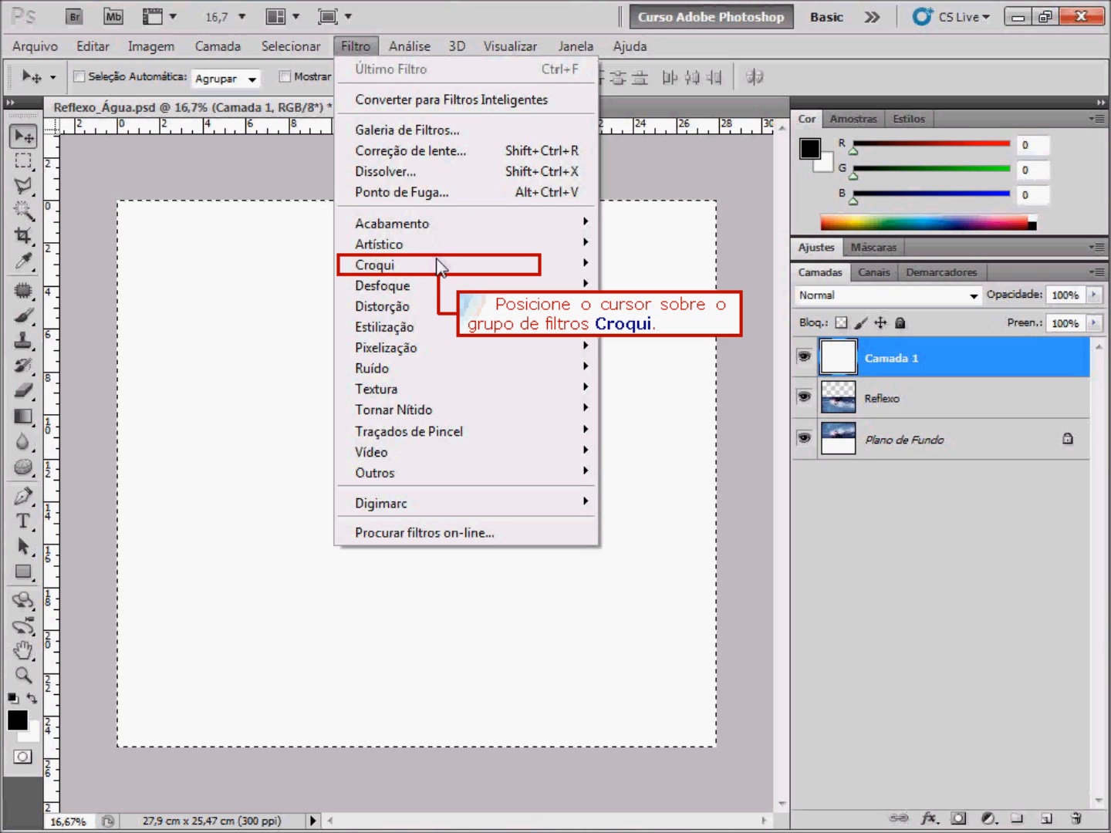
pyautogui.moveTo(437, 267)
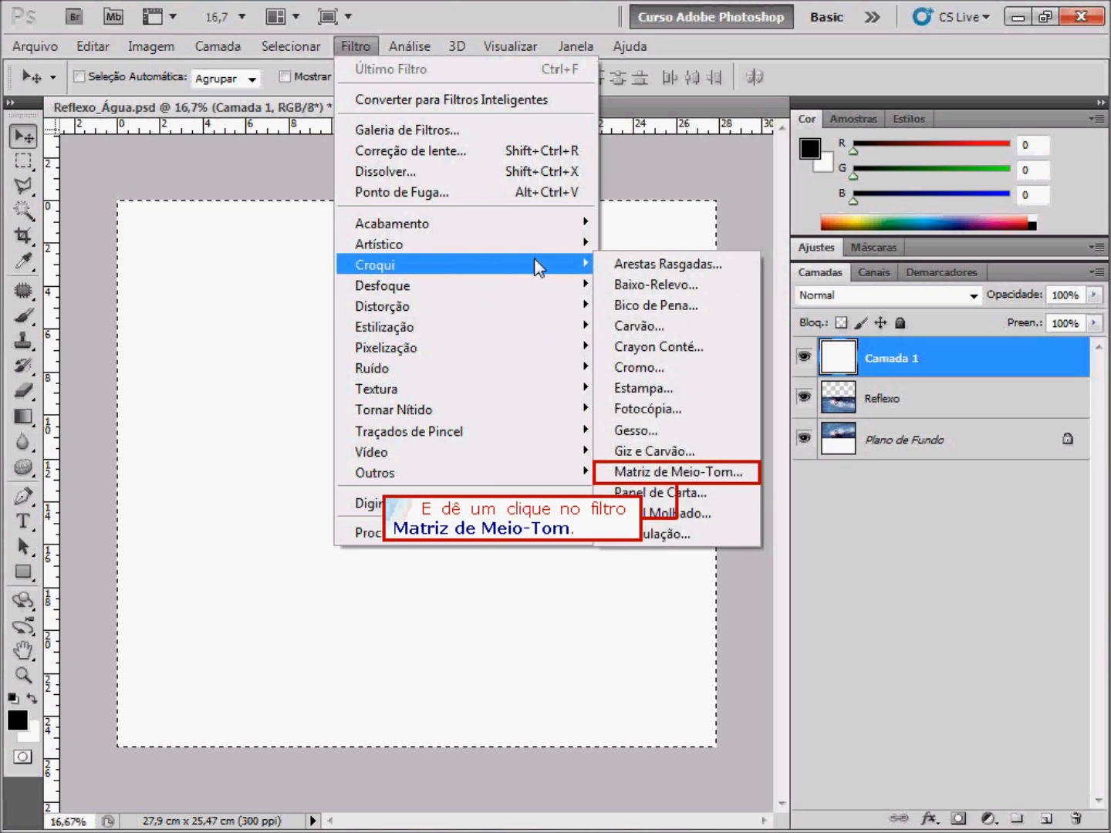
pyautogui.click(663, 475)
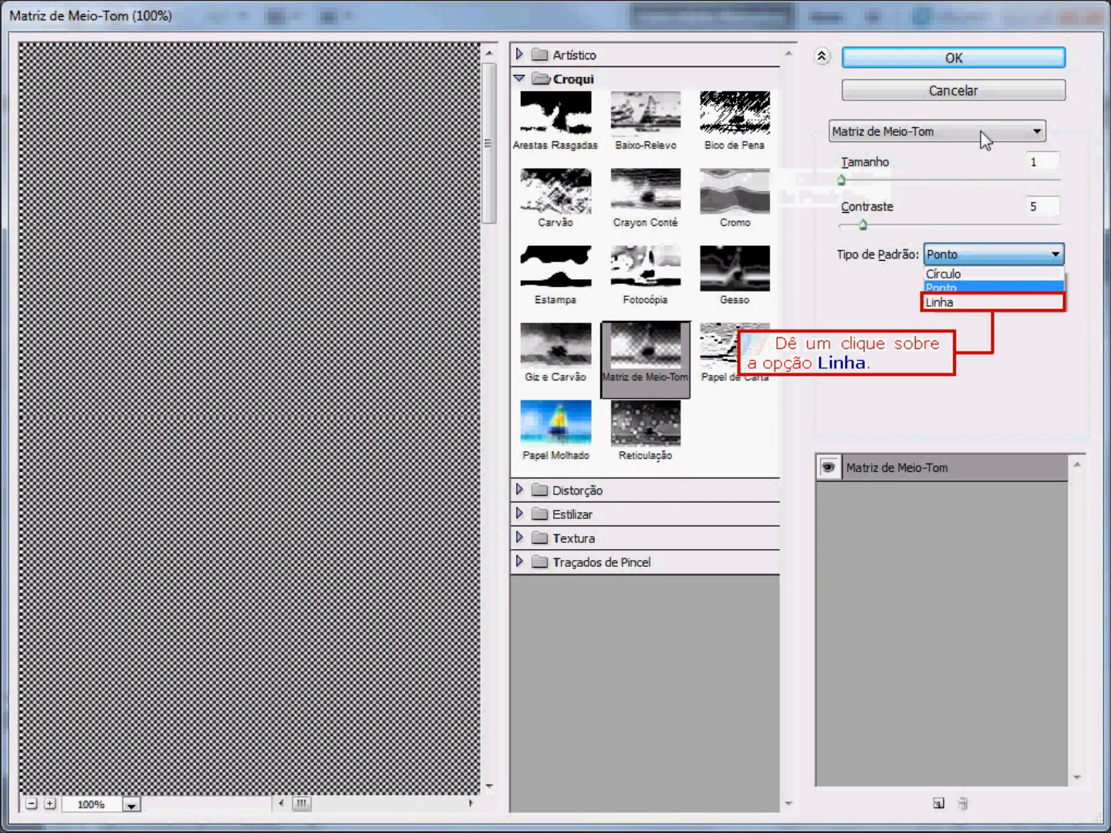
pyautogui.click(987, 304)
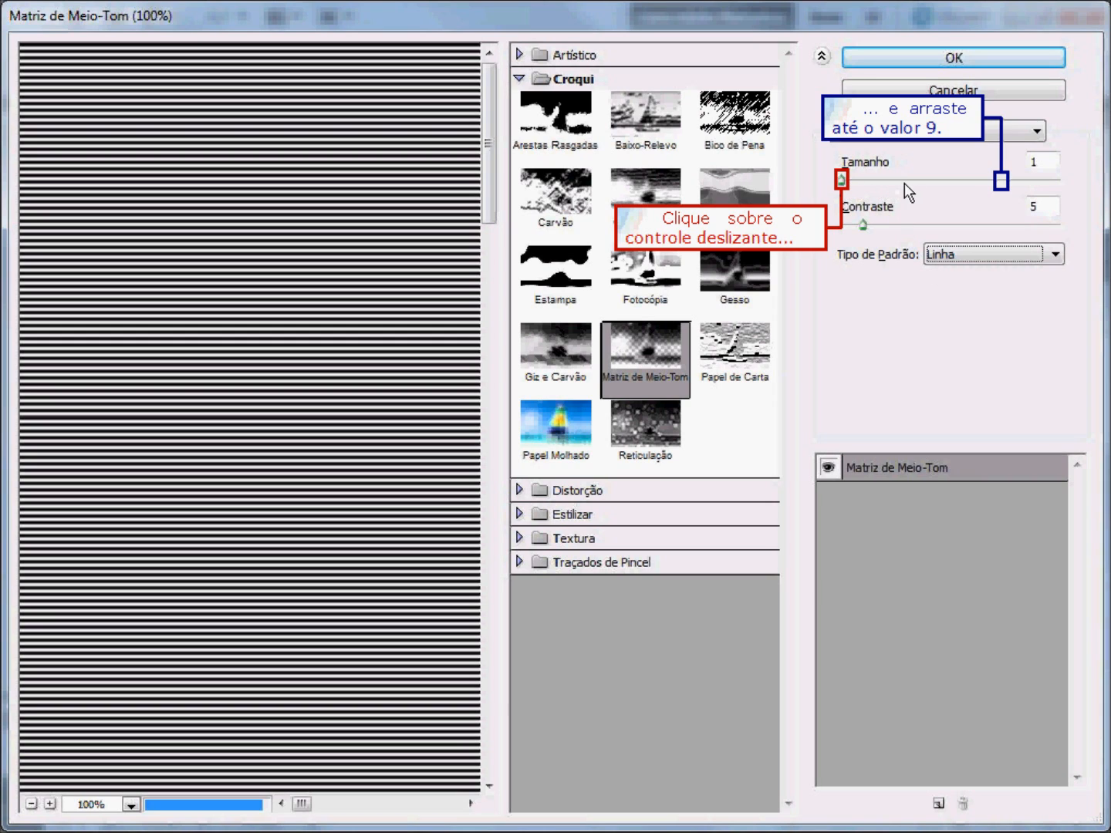
pyautogui.click(998, 182)
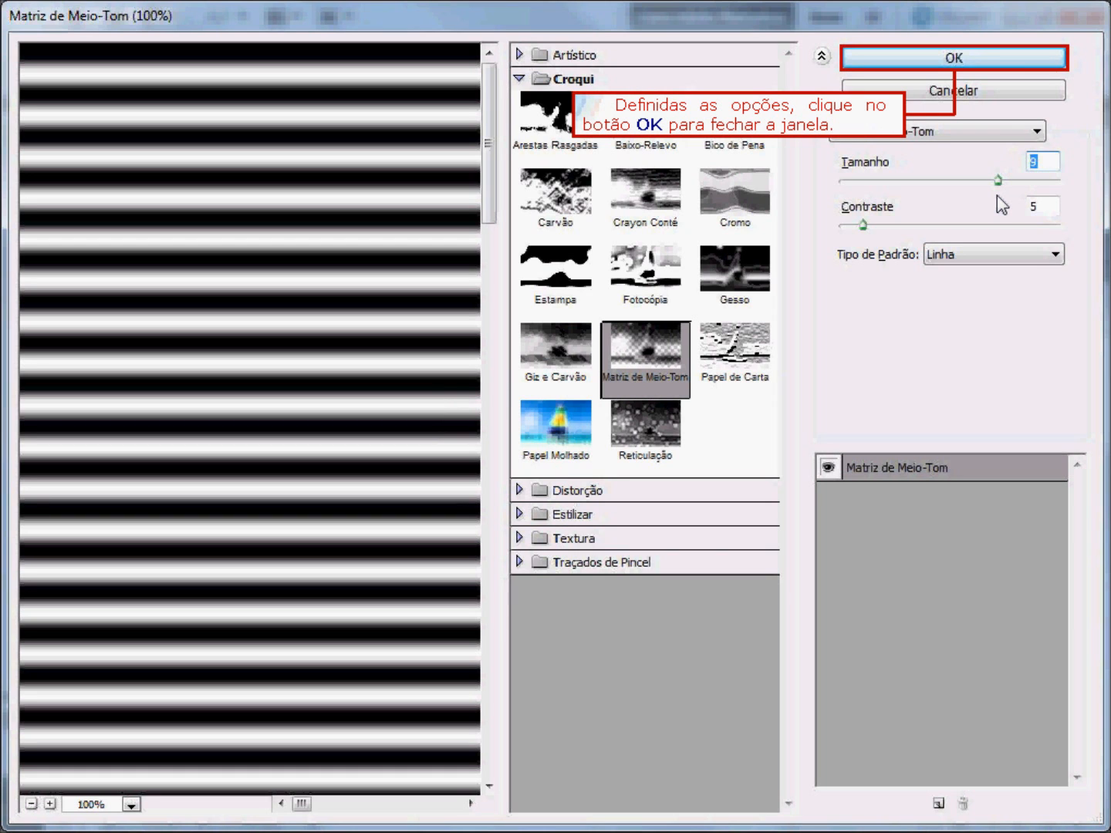
pyautogui.click(985, 60)
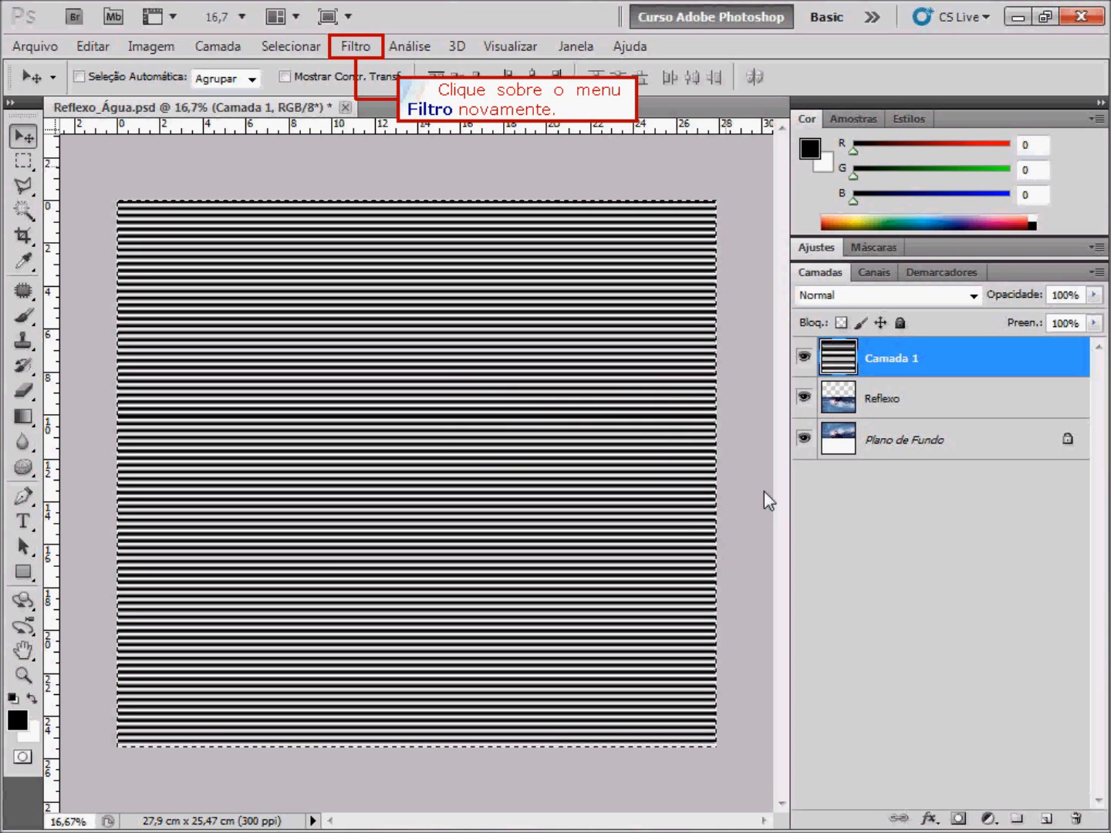
# - Soften the striped layer with a Desfoque Gaussiano of 5,1 pixels radius and remove the selection
pyautogui.click(357, 46)
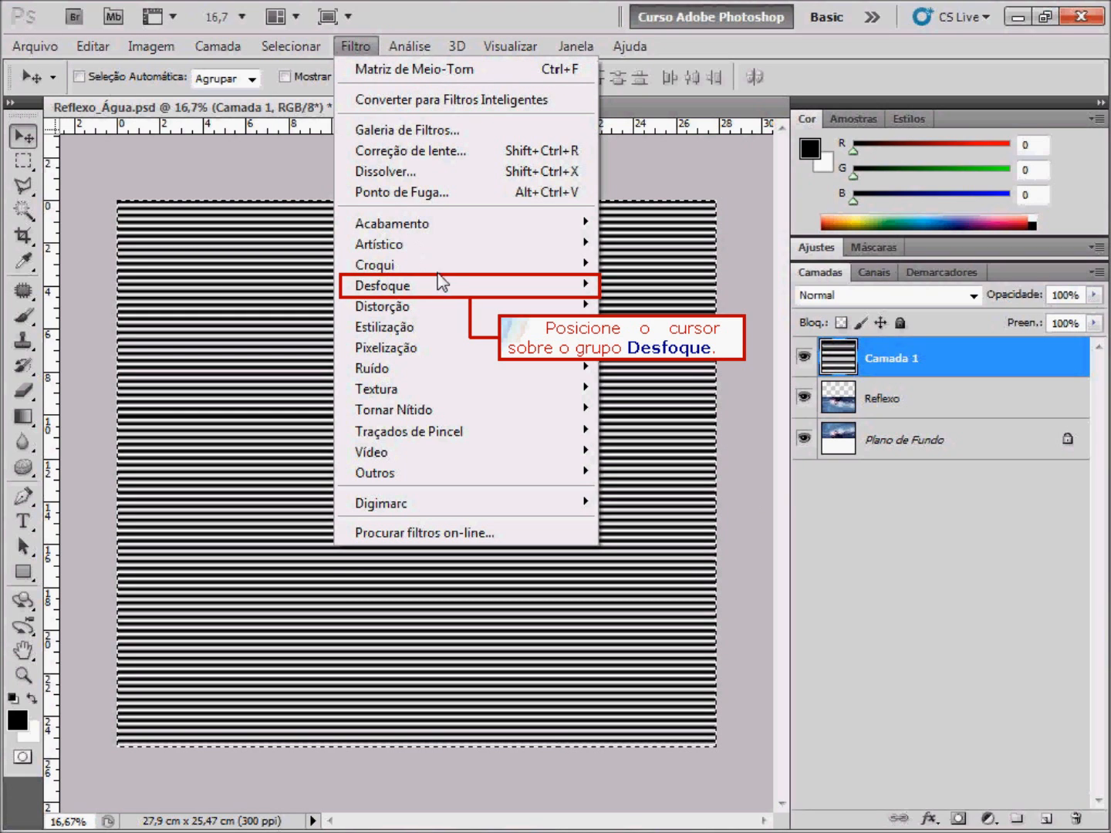
pyautogui.moveTo(450, 282)
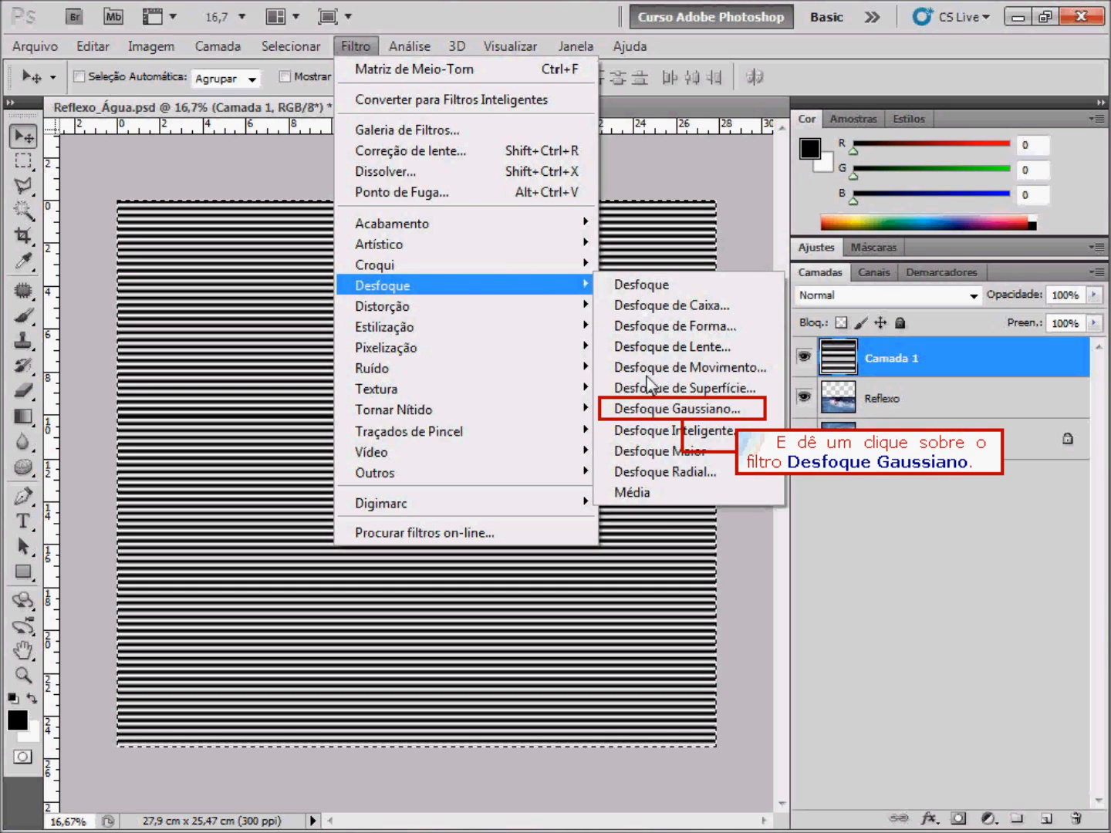
pyautogui.click(654, 409)
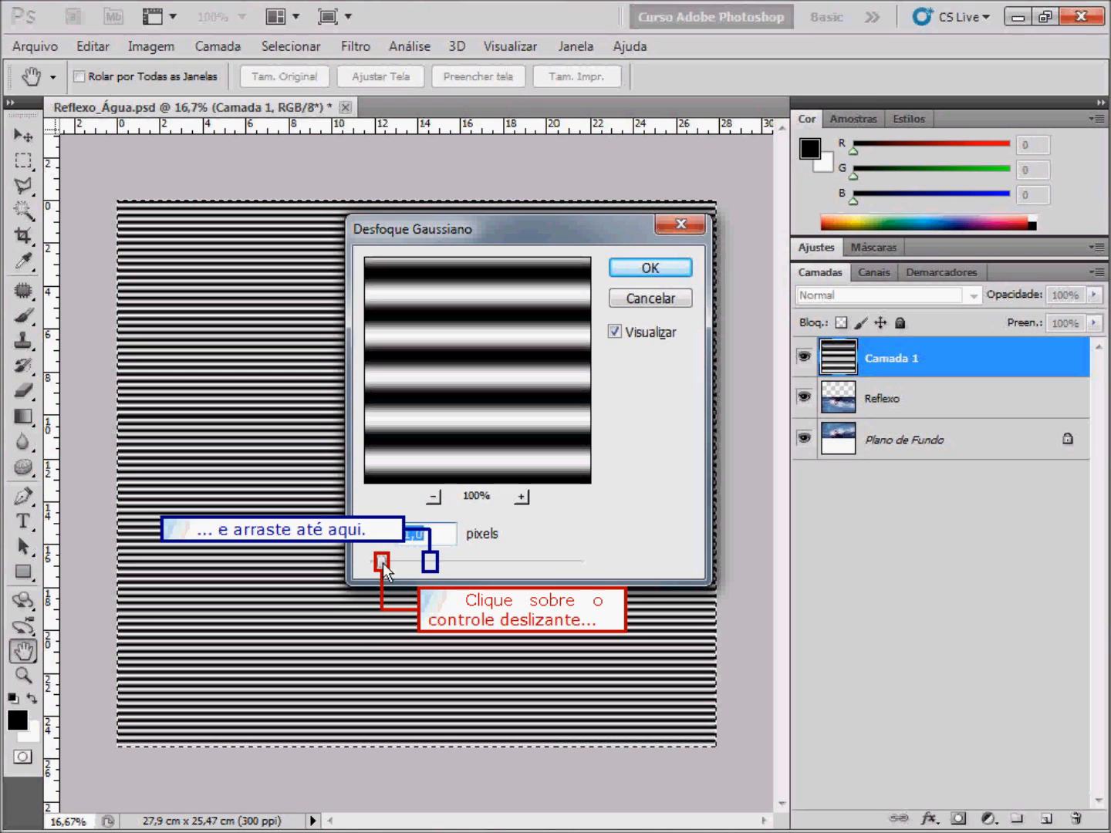
pyautogui.click(428, 564)
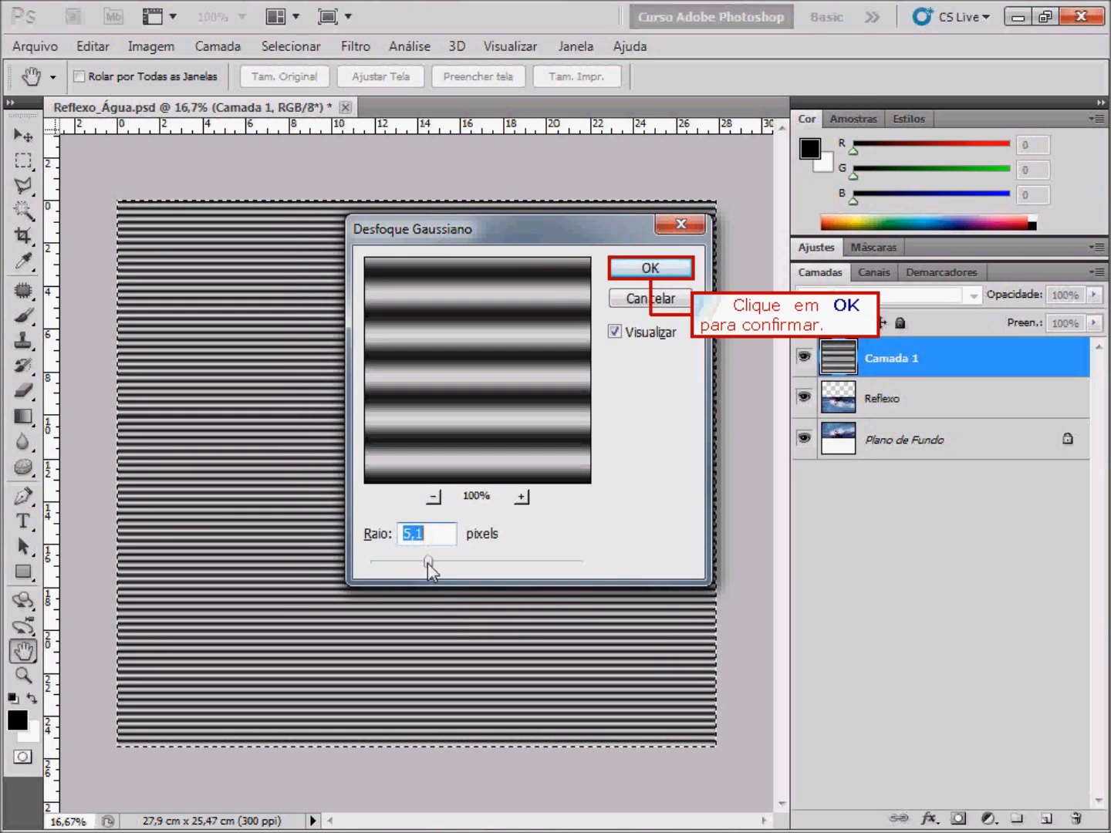
pyautogui.click(632, 270)
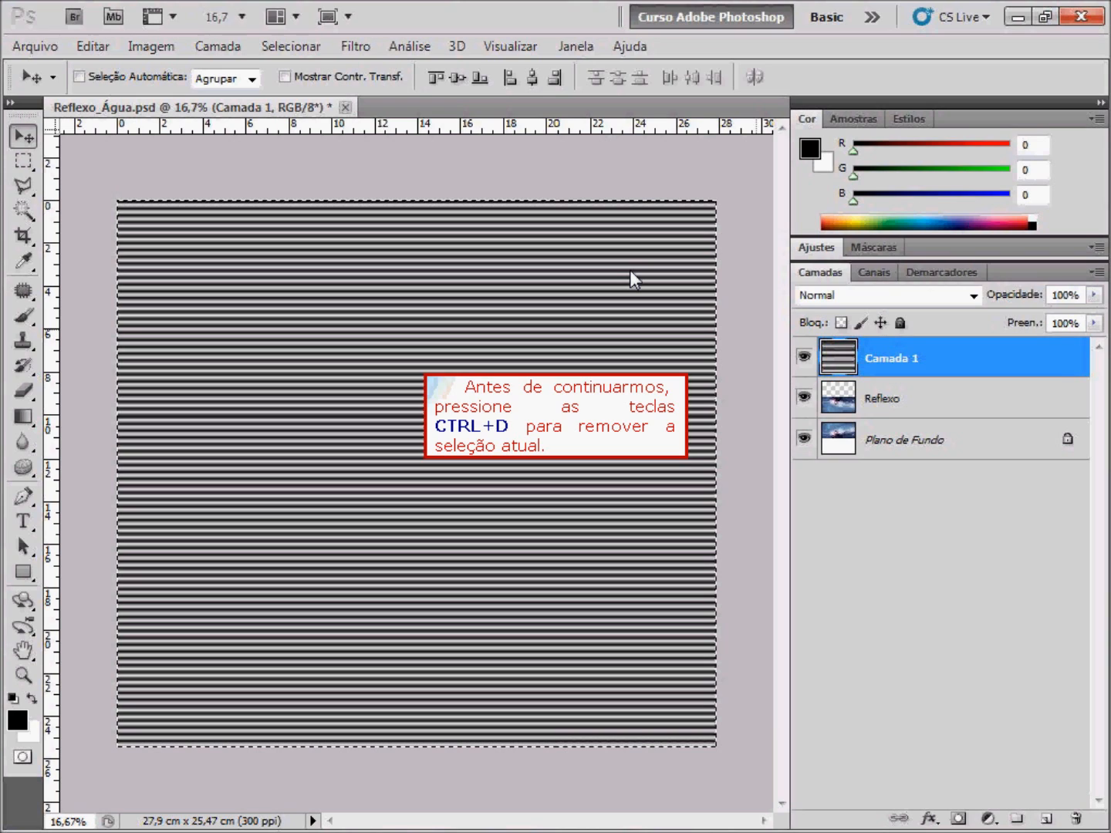
pyautogui.hotkey('ctrl', 'd')
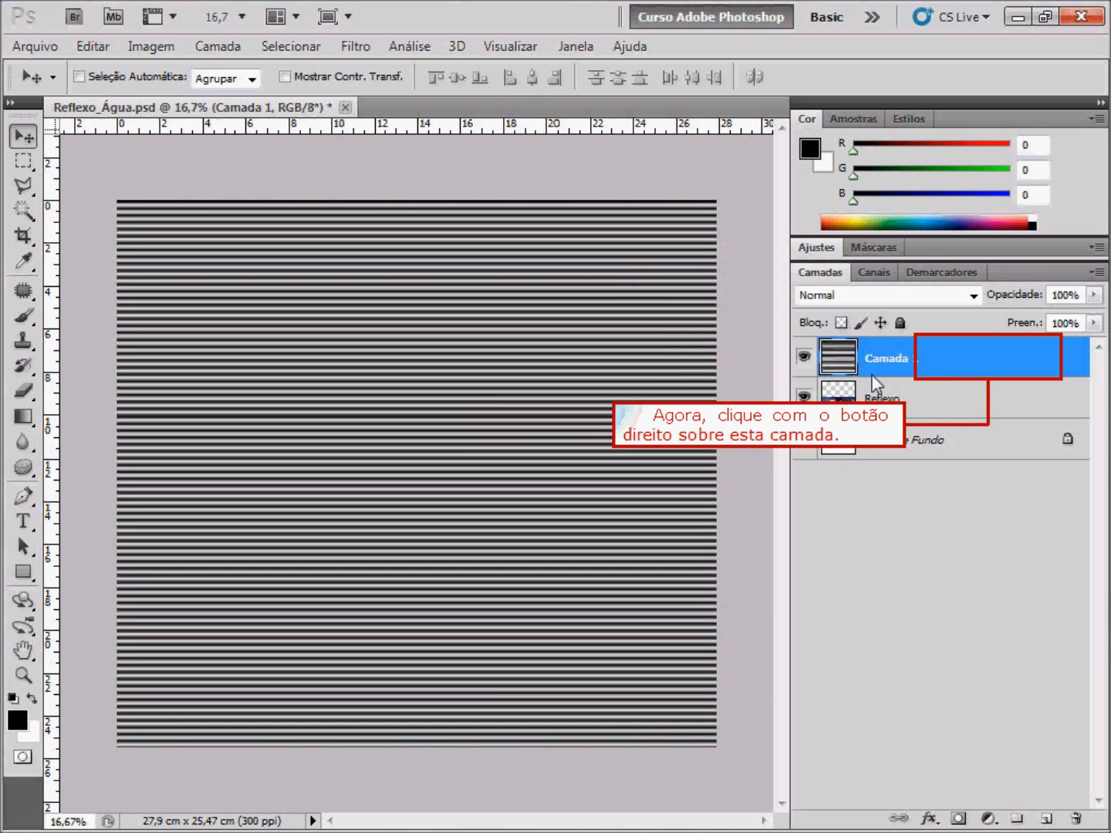
# - Duplicate the striped Camada 1 layer into a new document under the layer name Ondas
pyautogui.rightClick(990, 372)
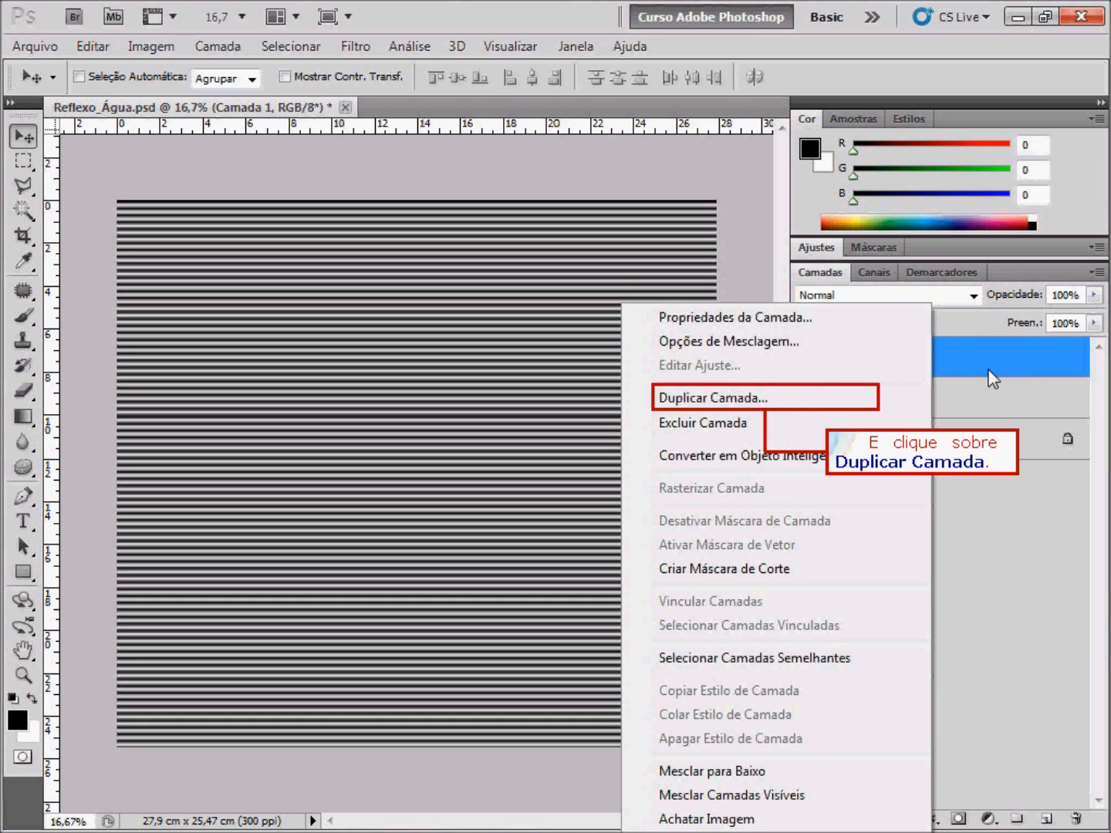
pyautogui.click(768, 409)
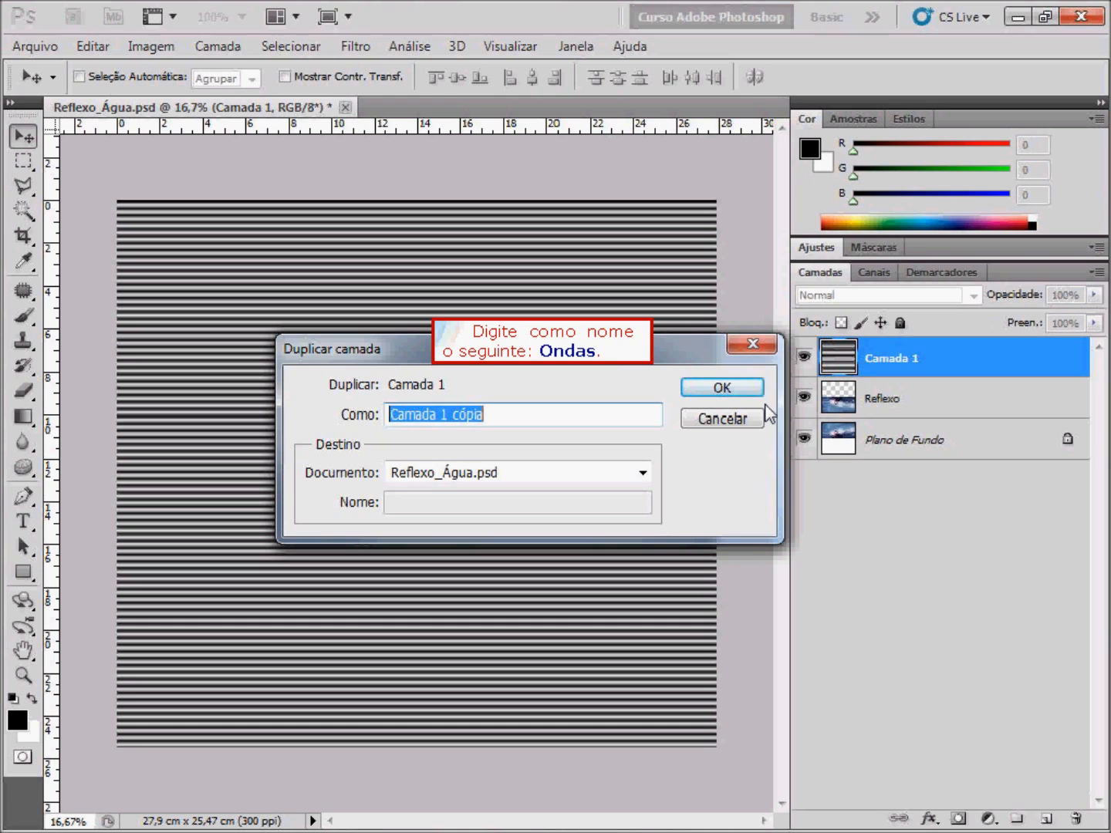
pyautogui.write('Ondas')
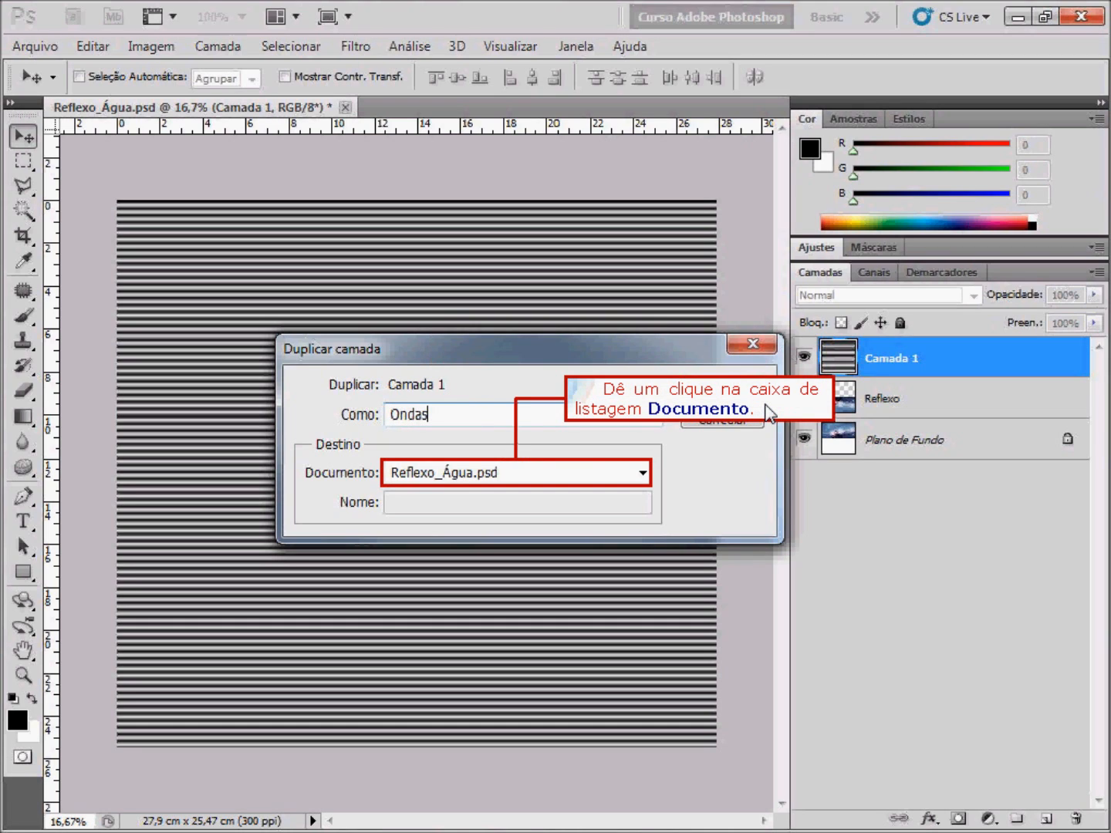
pyautogui.click(641, 475)
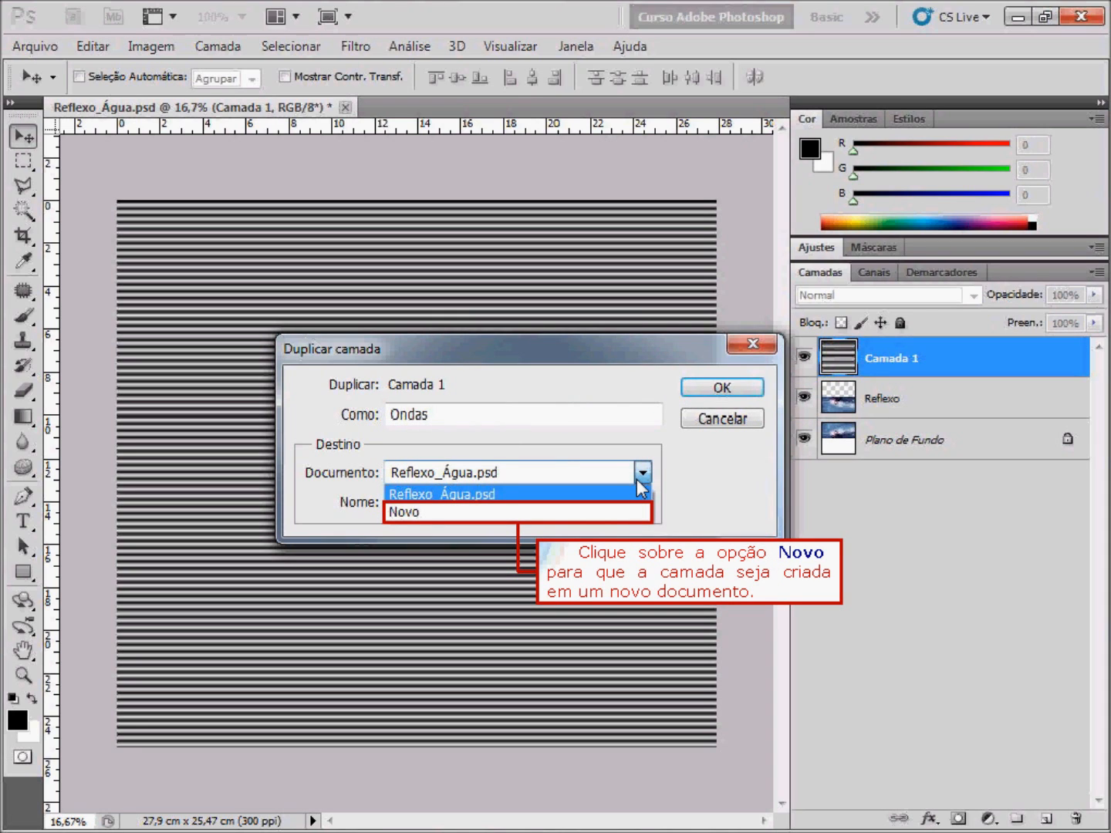
pyautogui.click(592, 512)
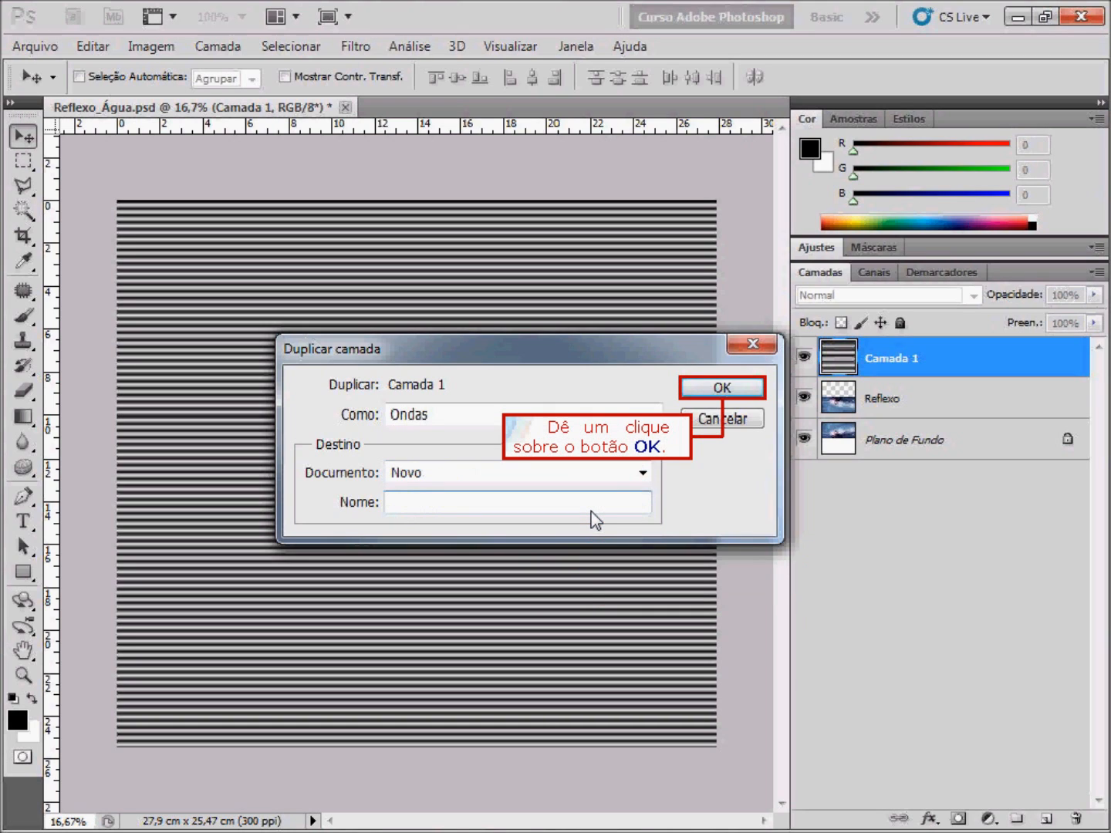
pyautogui.click(713, 393)
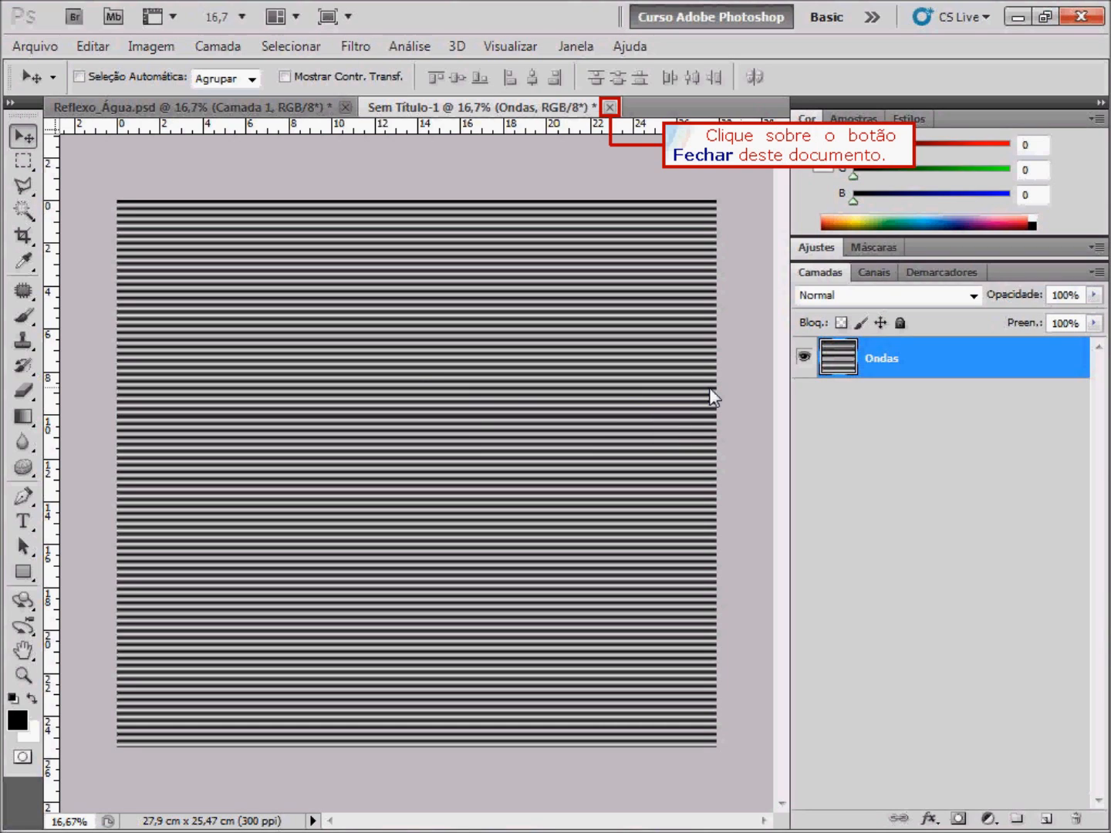
# - Close the new Ondas document, saving it in the Exemplos folder as base_ondas in Photoshop format
pyautogui.click(609, 107)
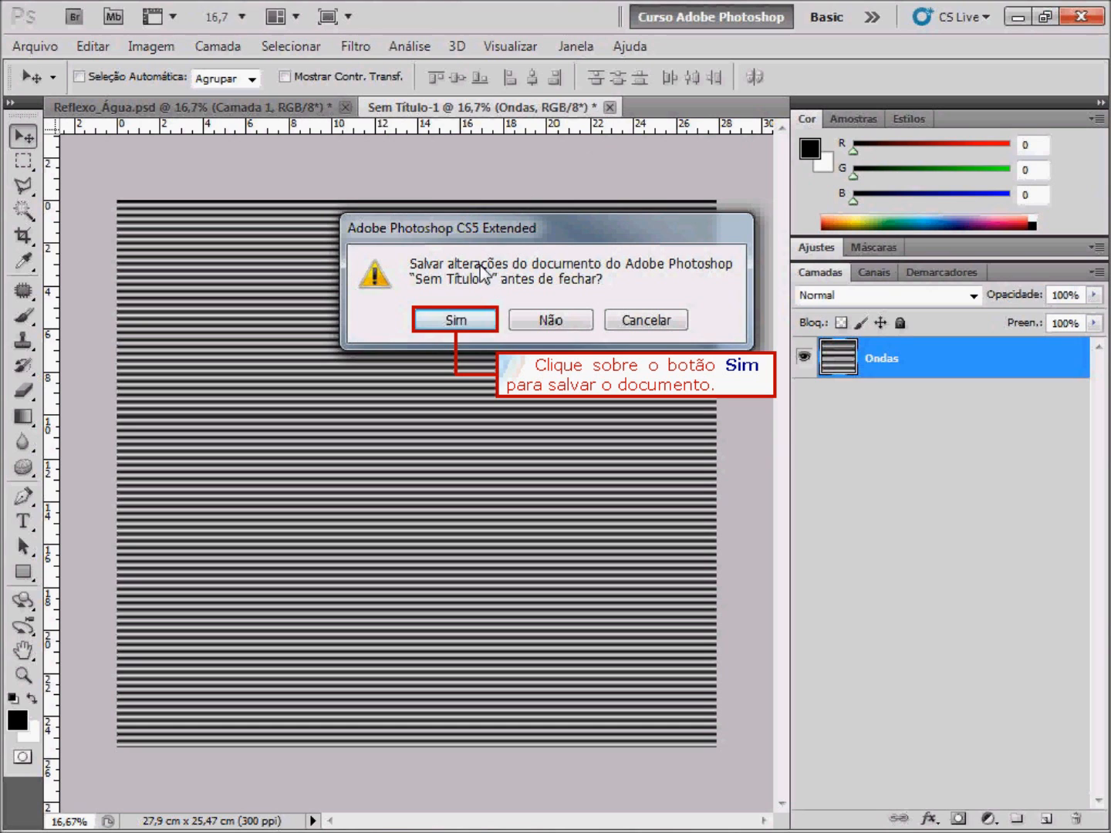
pyautogui.click(456, 320)
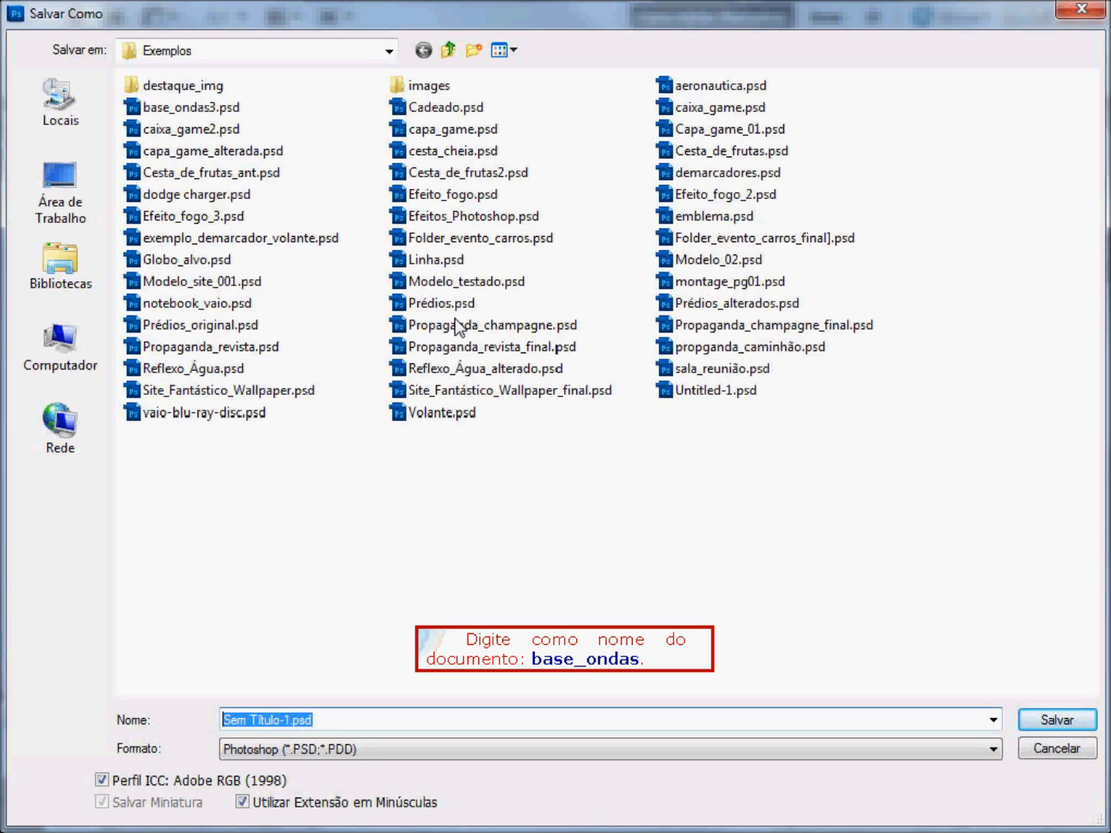
pyautogui.write('base_ondas')
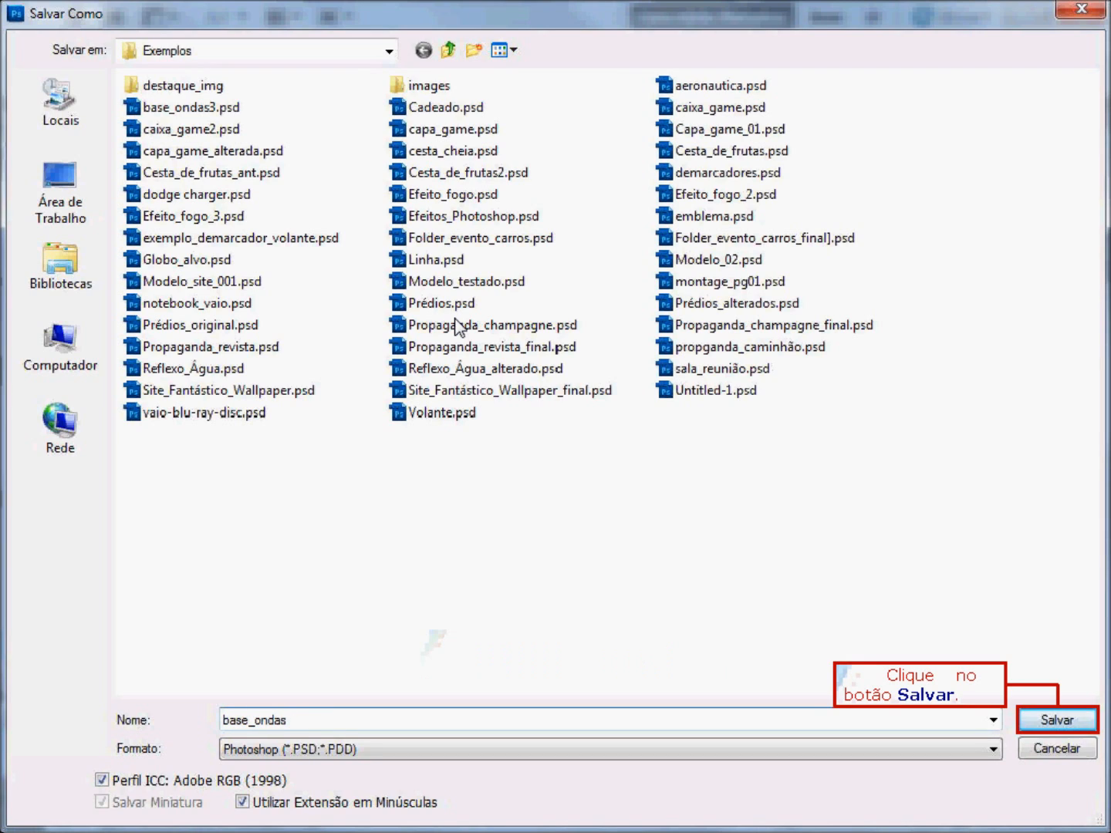
pyautogui.click(1055, 719)
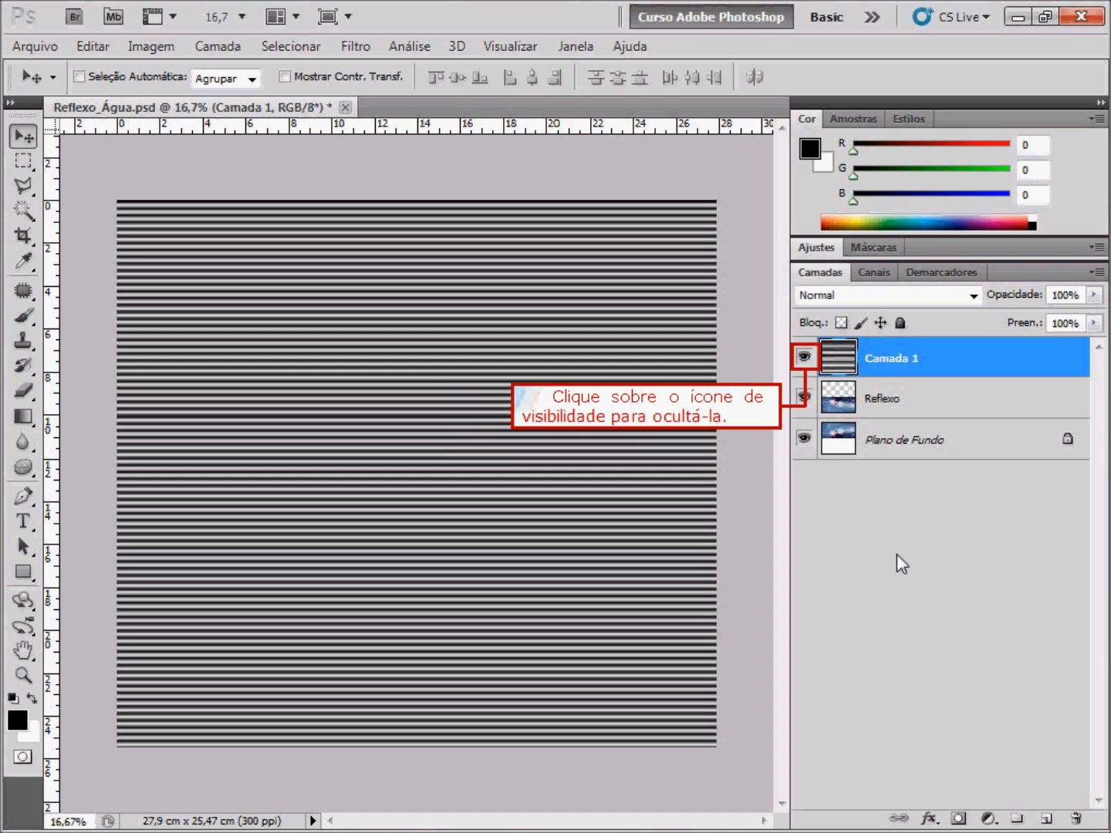
# - Hide Camada 1, then duplicate the Reflexo and Plano de Fundo layers and merge the two copies into one layer
pyautogui.click(805, 359)
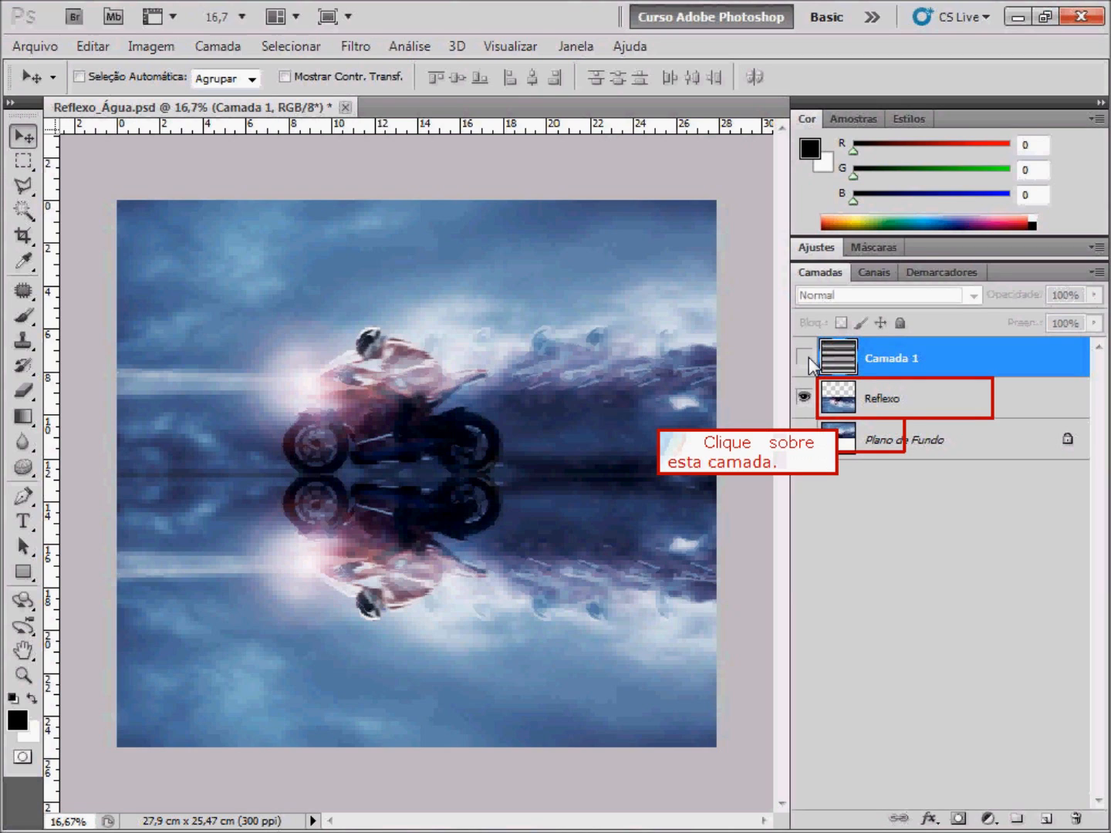
pyautogui.click(903, 399)
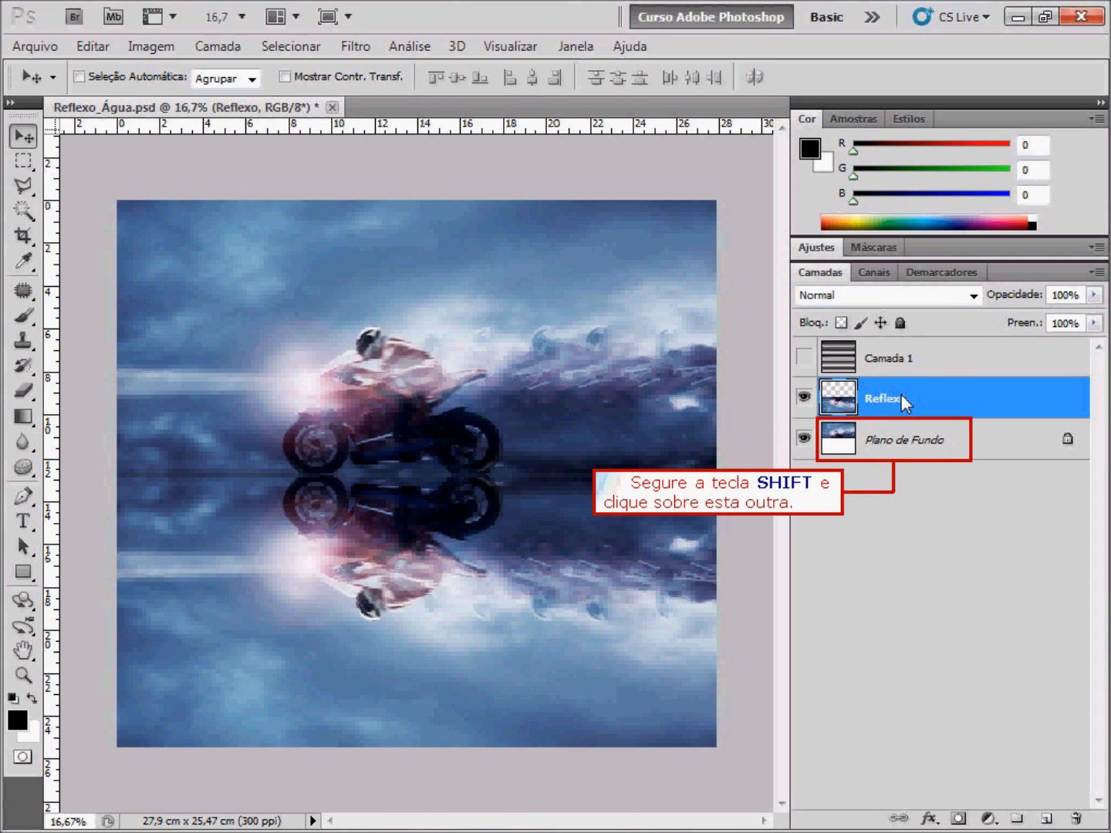
pyautogui.keyDown('shift'); pyautogui.click(910, 434); pyautogui.keyUp('shift')
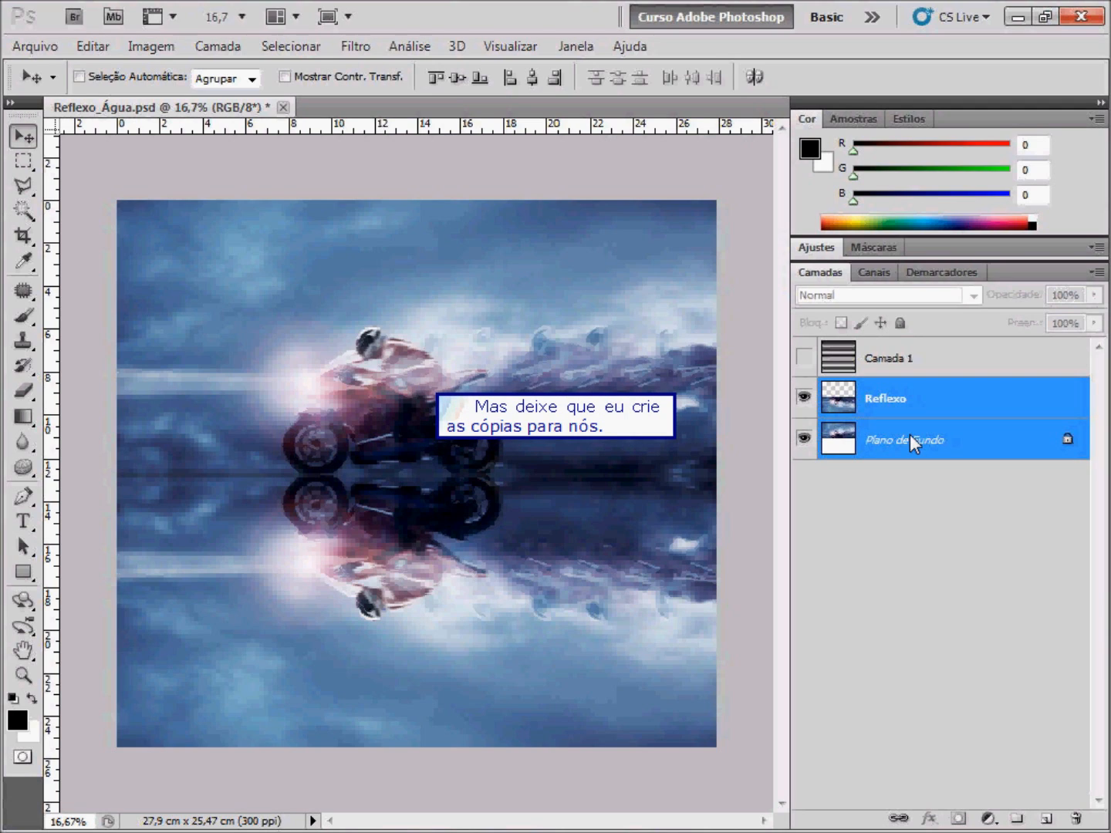
pyautogui.hotkey('ctrl', 'j')
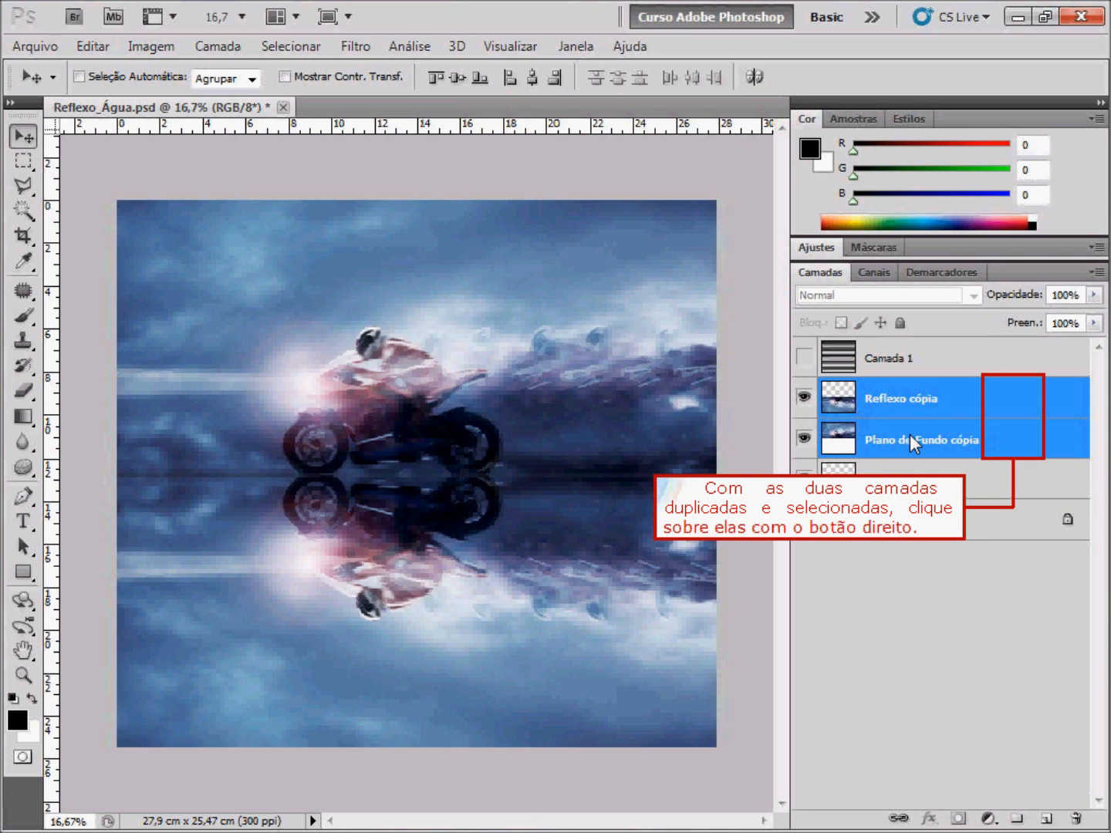
pyautogui.rightClick(1018, 412)
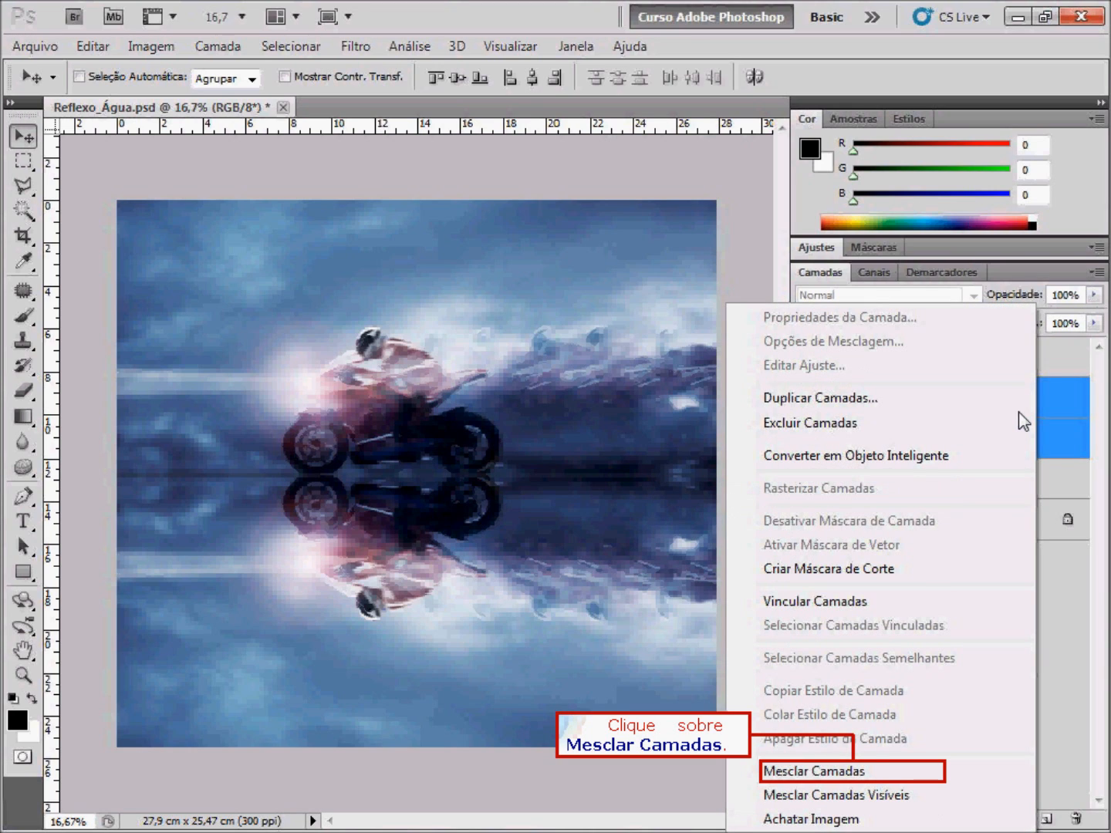
pyautogui.click(870, 781)
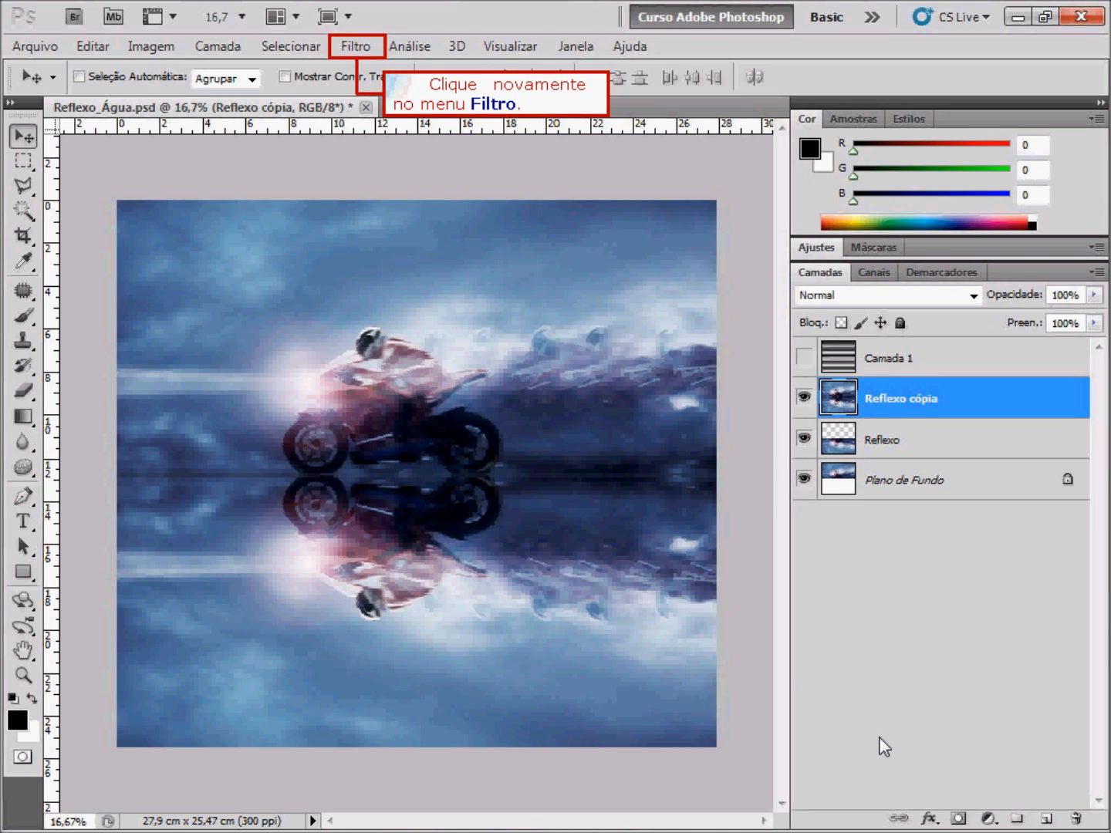
# - Apply the Mesclagem distortion filter to Reflexo cópia with Escala Horizontal 5 and Escala Vertical 0, using base_ondas.psd as the map
pyautogui.click(360, 54)
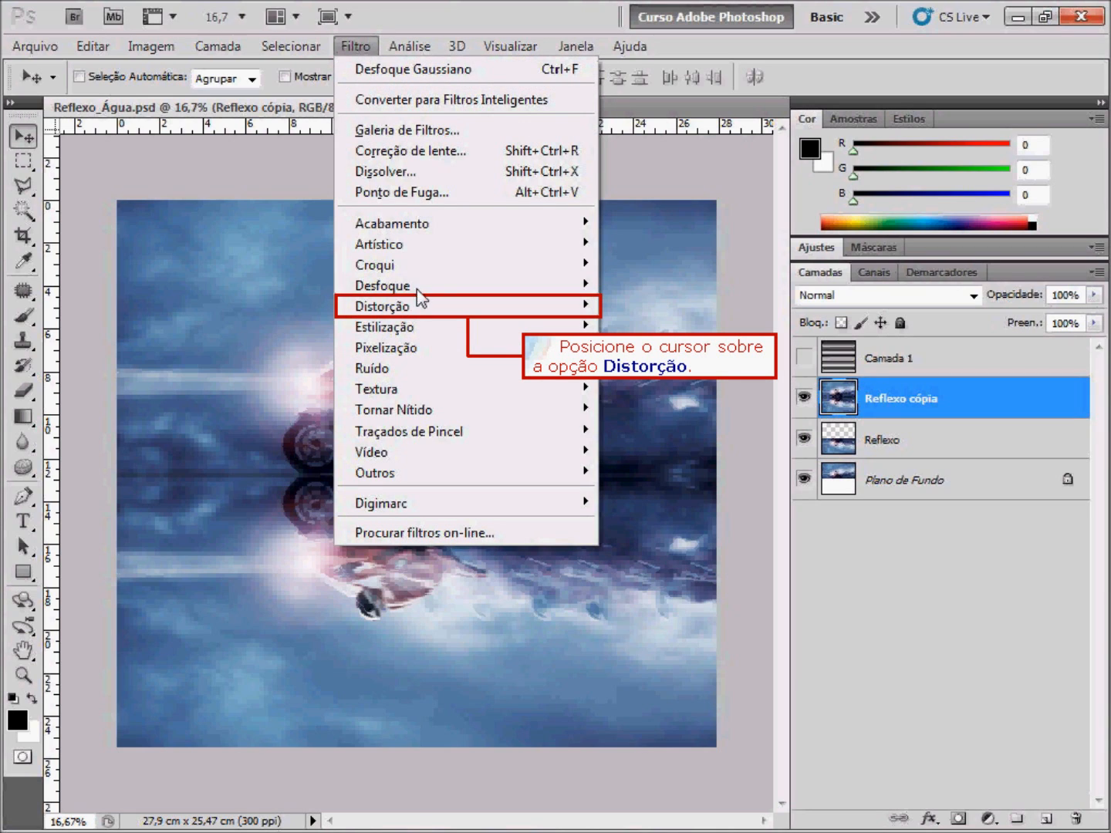
pyautogui.moveTo(466, 313)
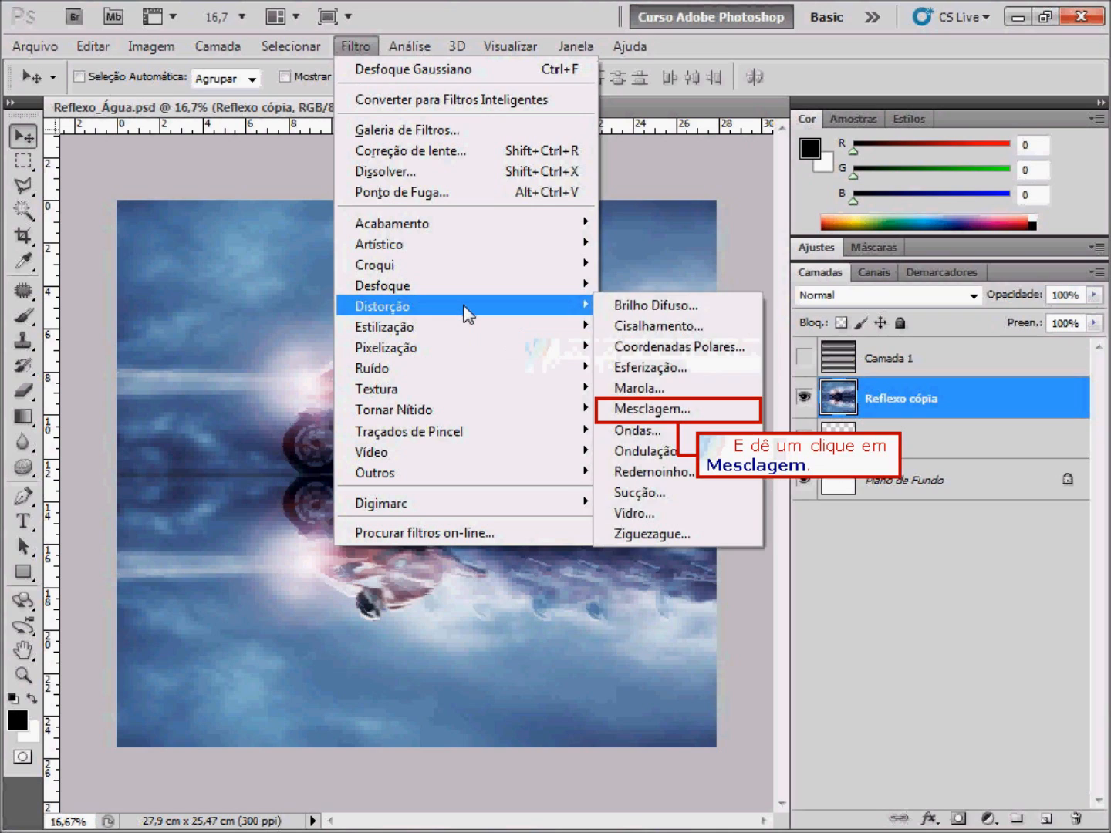
pyautogui.click(650, 409)
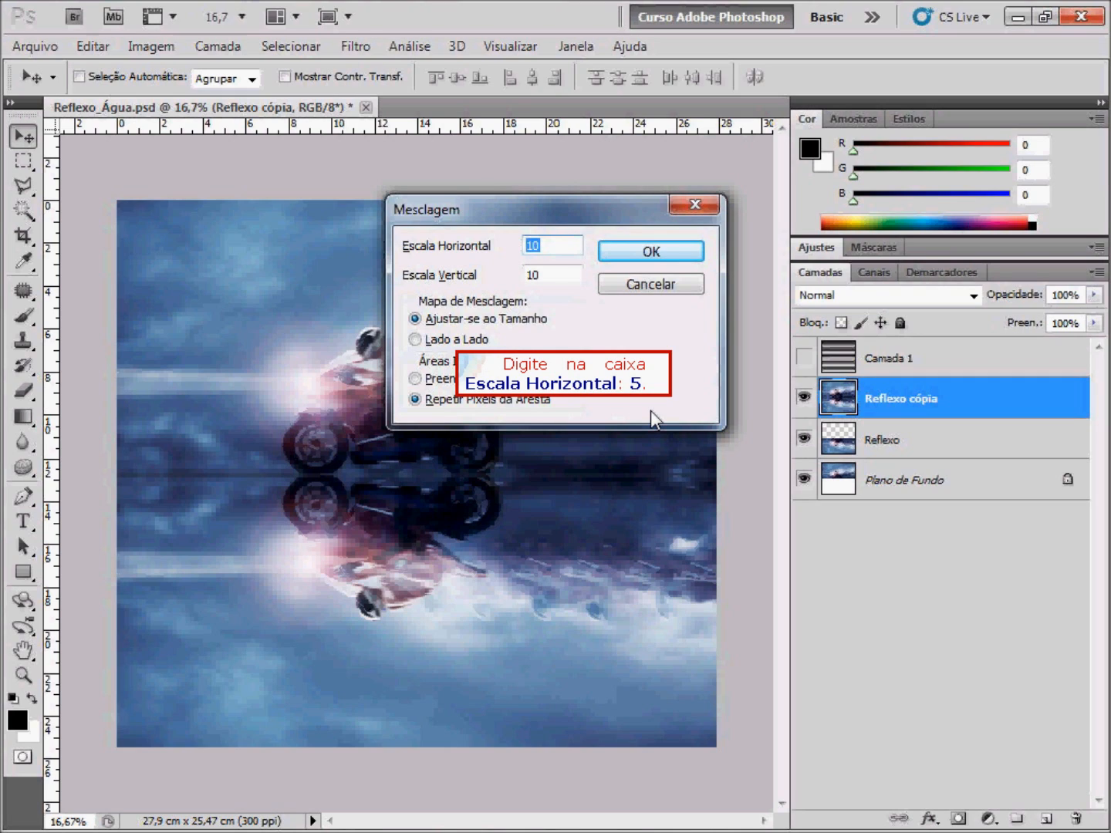
pyautogui.write('5')
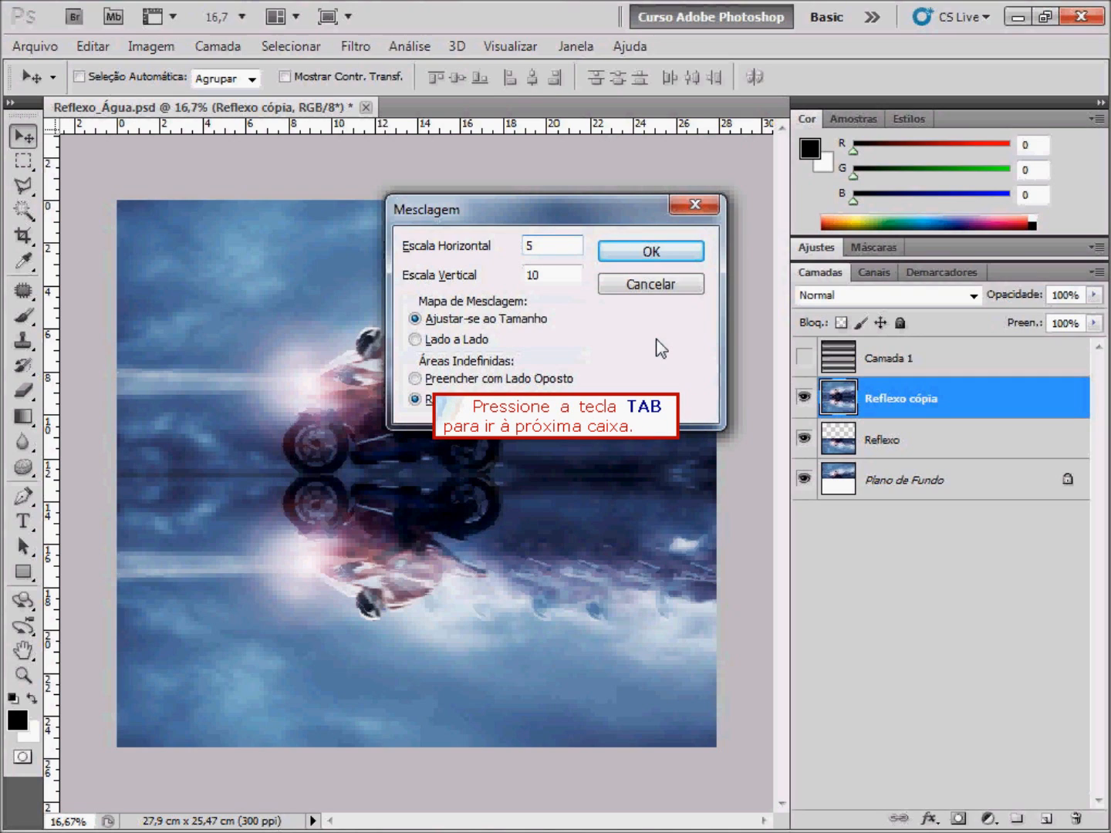
pyautogui.press('Tab')
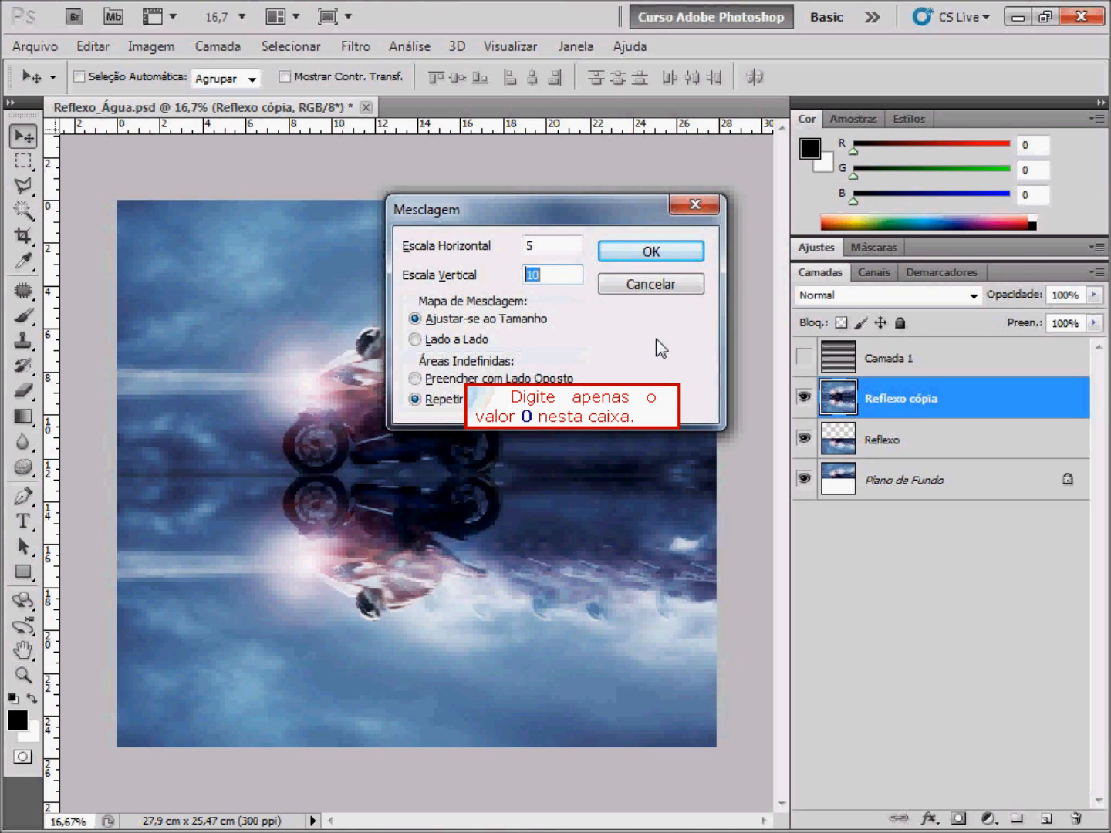
pyautogui.write('0')
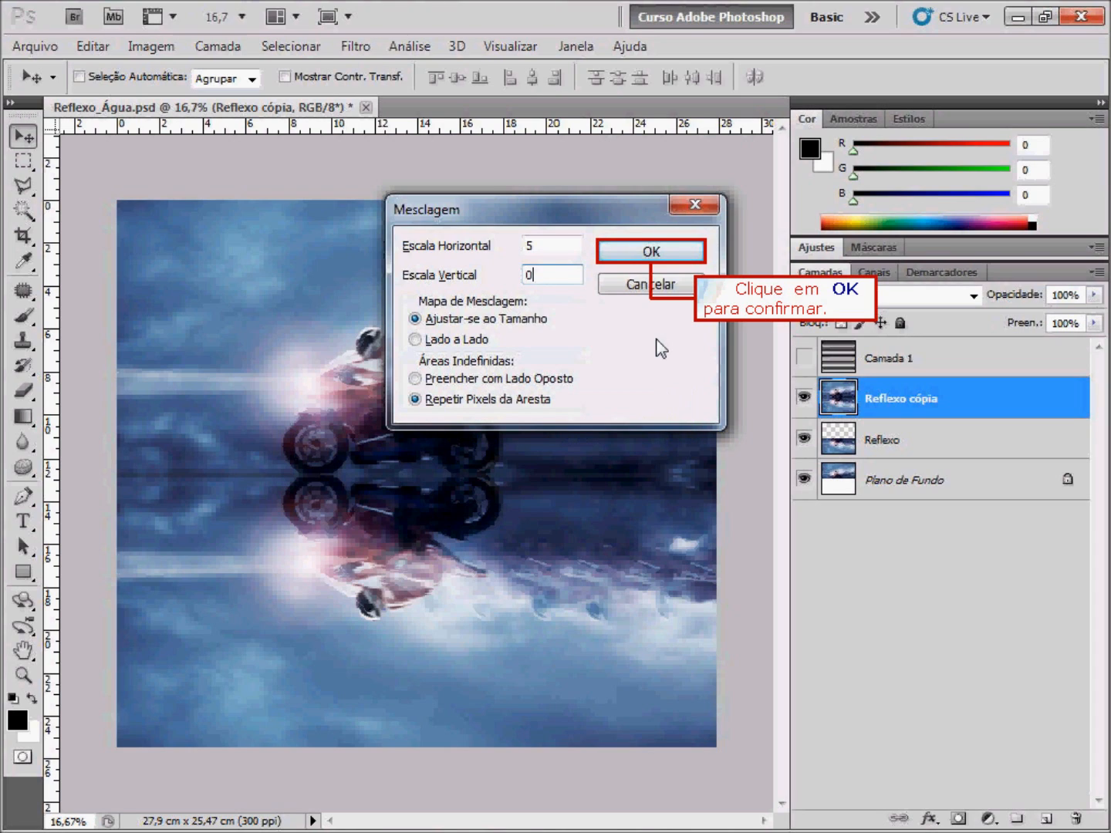
pyautogui.click(653, 254)
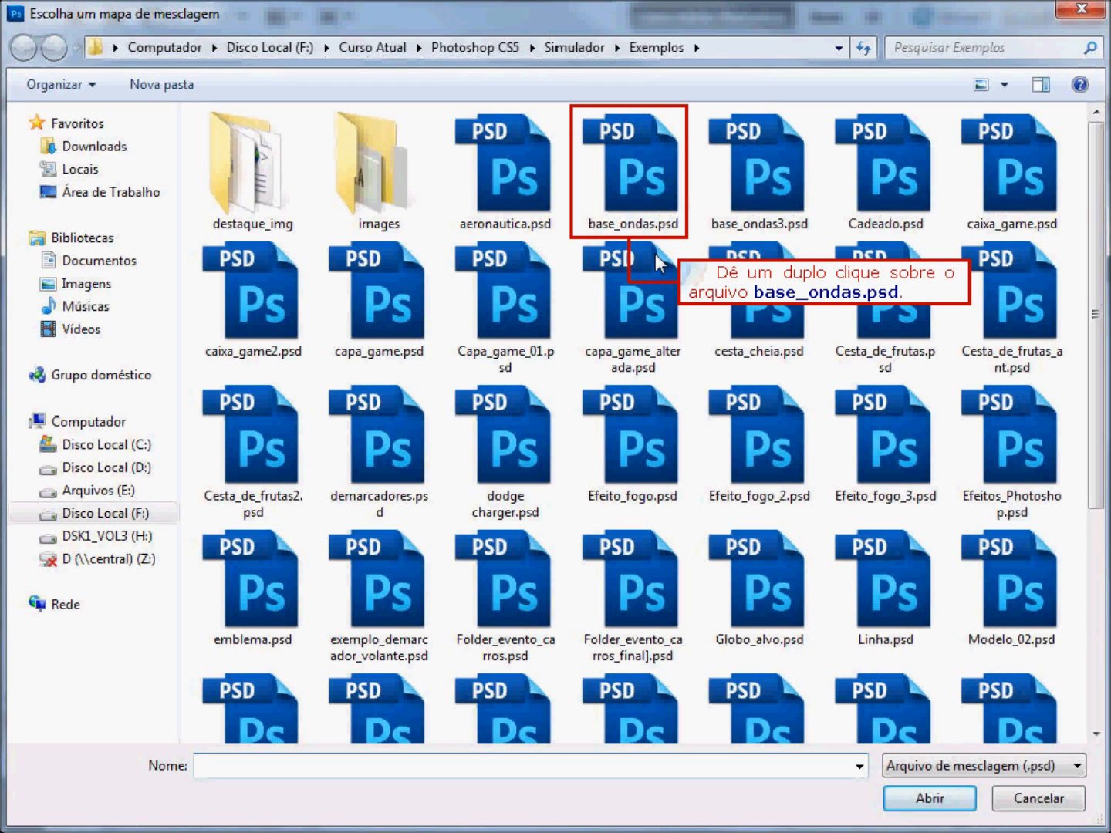
pyautogui.doubleClick(626, 165)
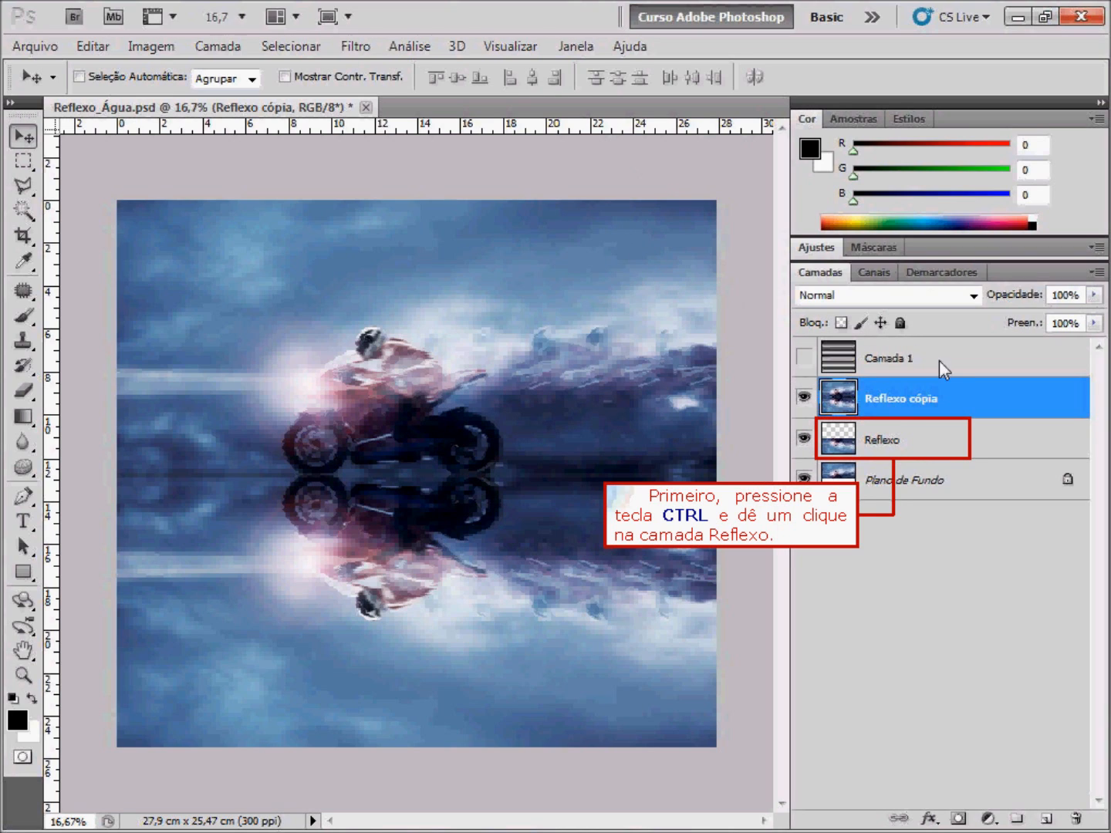
# - Load the Reflexo layer's outline as a selection and add it as a layer mask on Reflexo cópia
pyautogui.keyDown('ctrl'); pyautogui.click(933, 443); pyautogui.keyUp('ctrl')
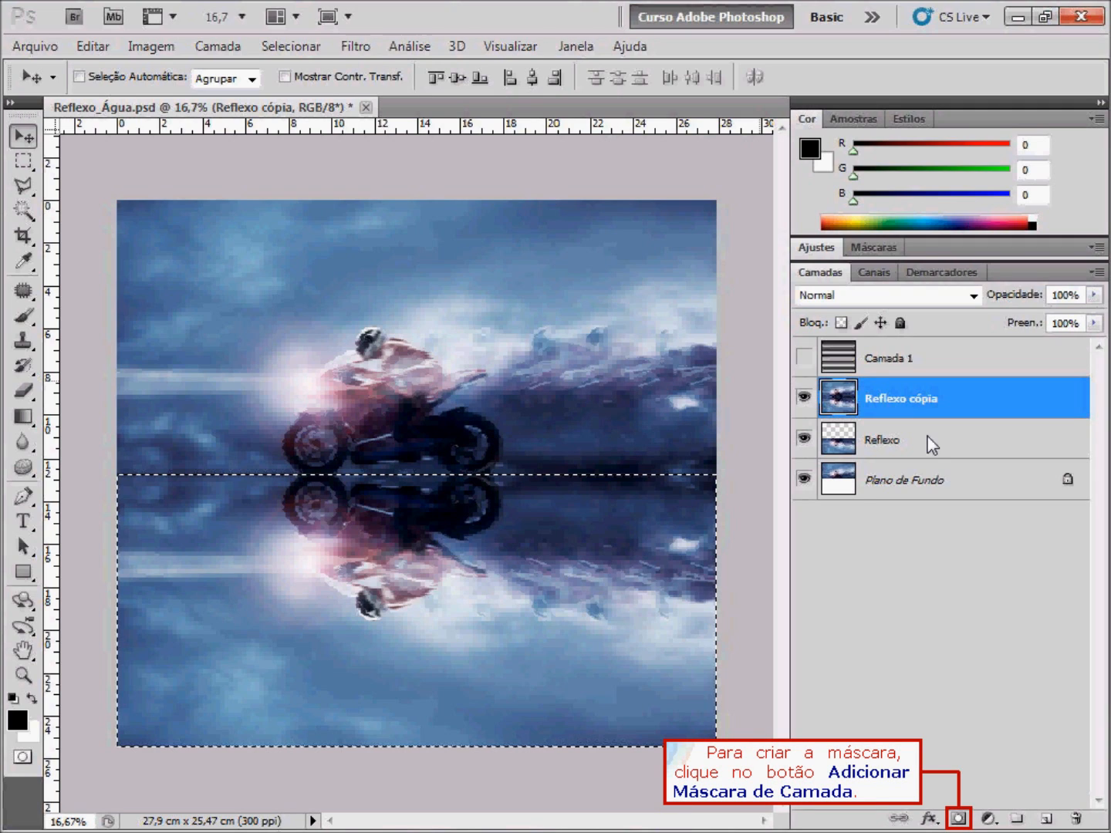
pyautogui.click(958, 819)
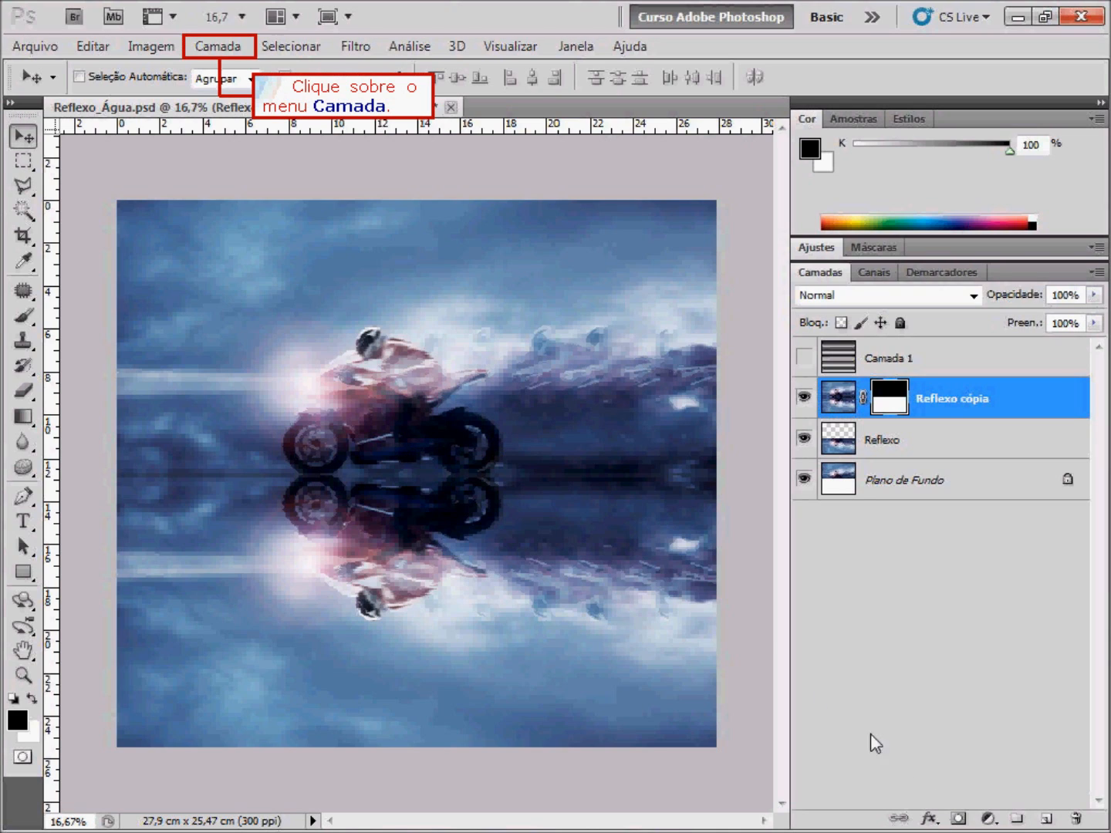
# - Add a Matiz/Saturação adjustment layer above Reflexo cópia with the default name and settings
pyautogui.click(221, 46)
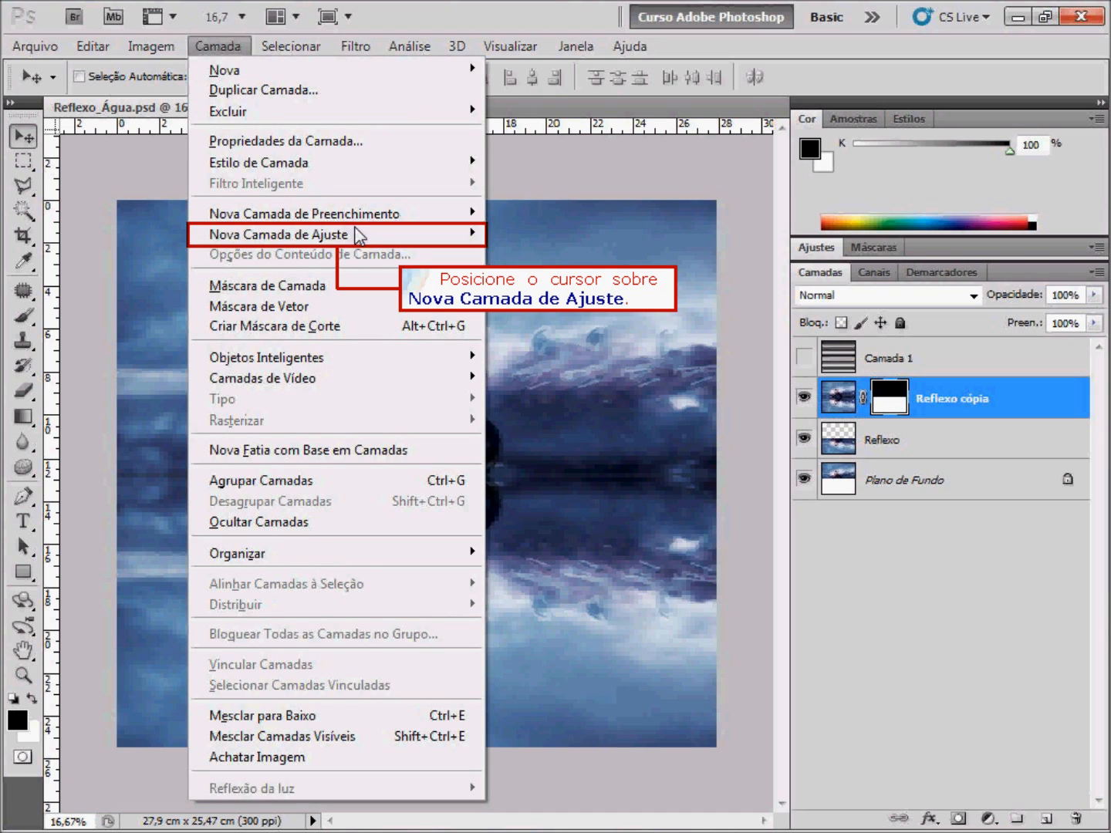
pyautogui.moveTo(357, 237)
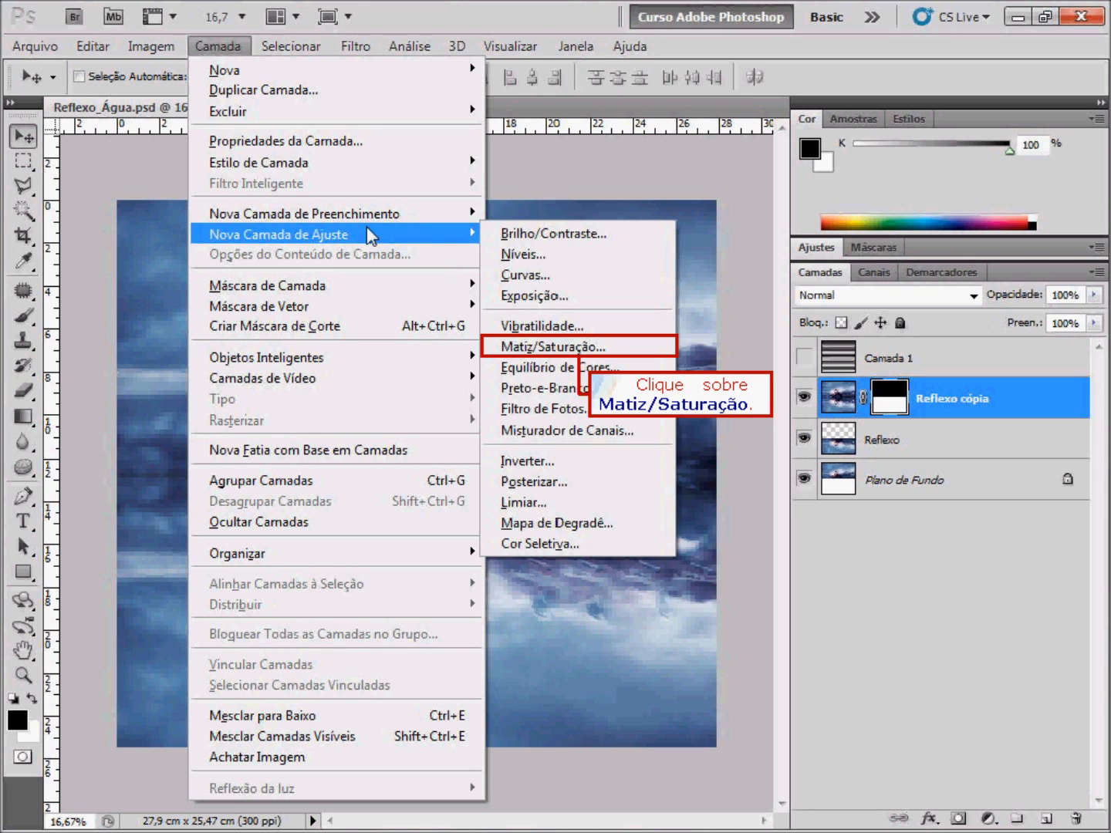
pyautogui.click(534, 346)
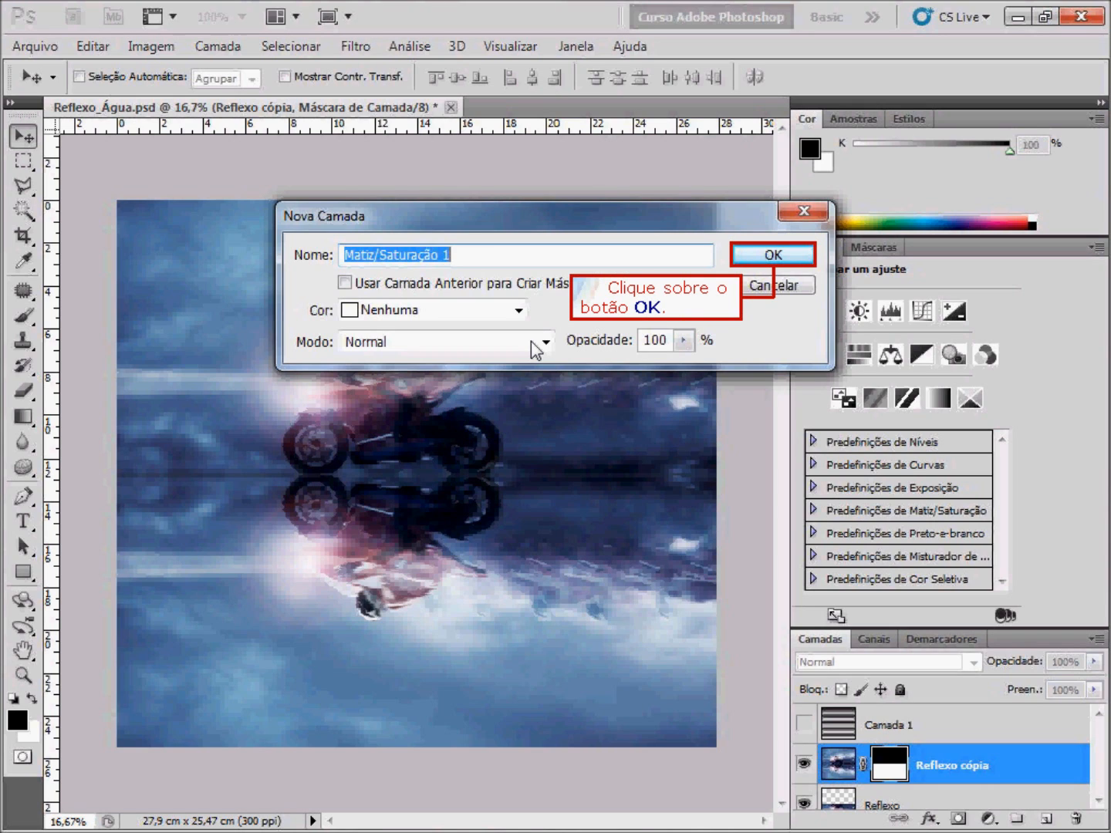
pyautogui.click(805, 264)
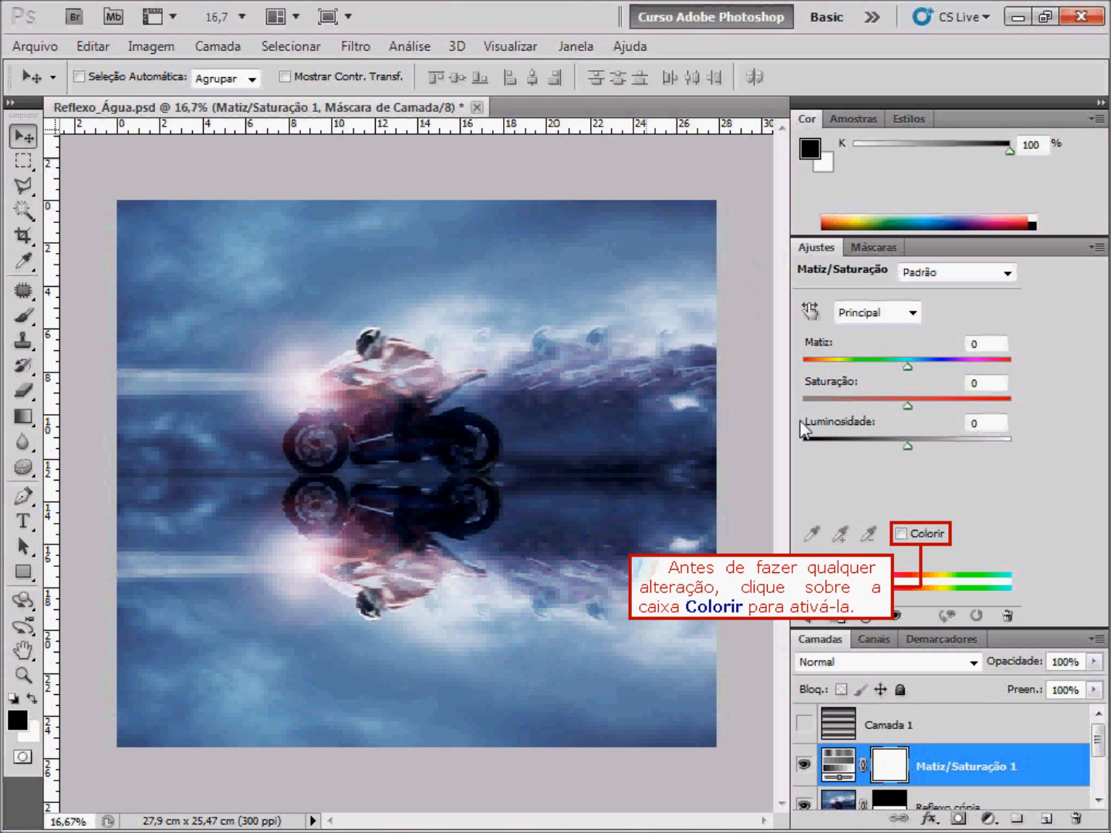
# - Colorize the adjustment layer with Matiz 260 and Saturação 10, and clip it to the layer directly below
pyautogui.click(918, 531)
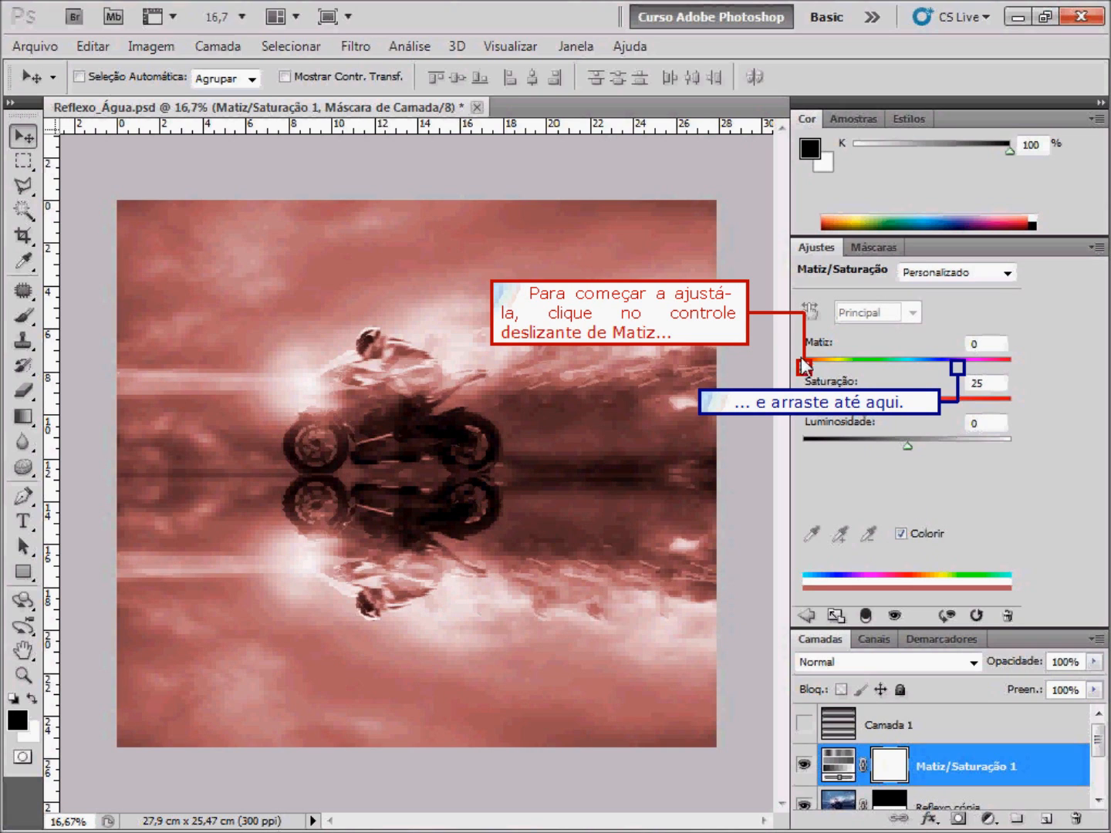
pyautogui.moveTo(804, 366); pyautogui.dragTo(957, 365)
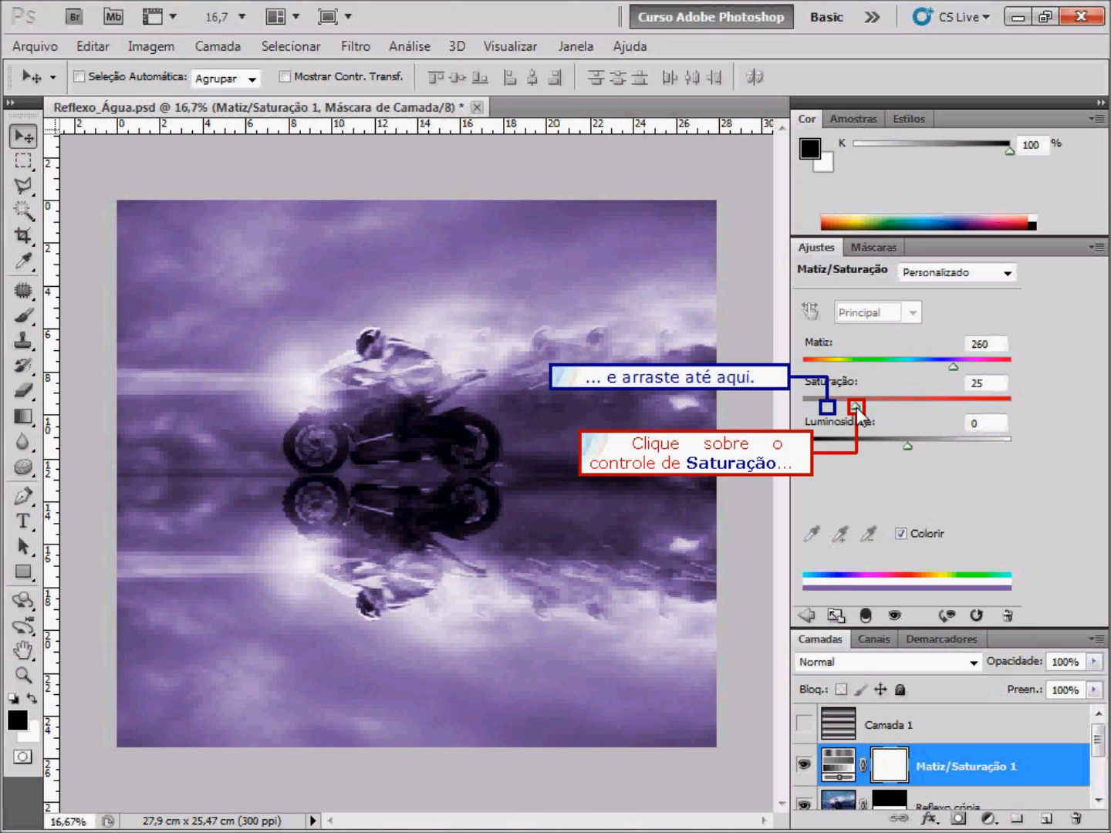
pyautogui.moveTo(857, 408); pyautogui.dragTo(824, 409)
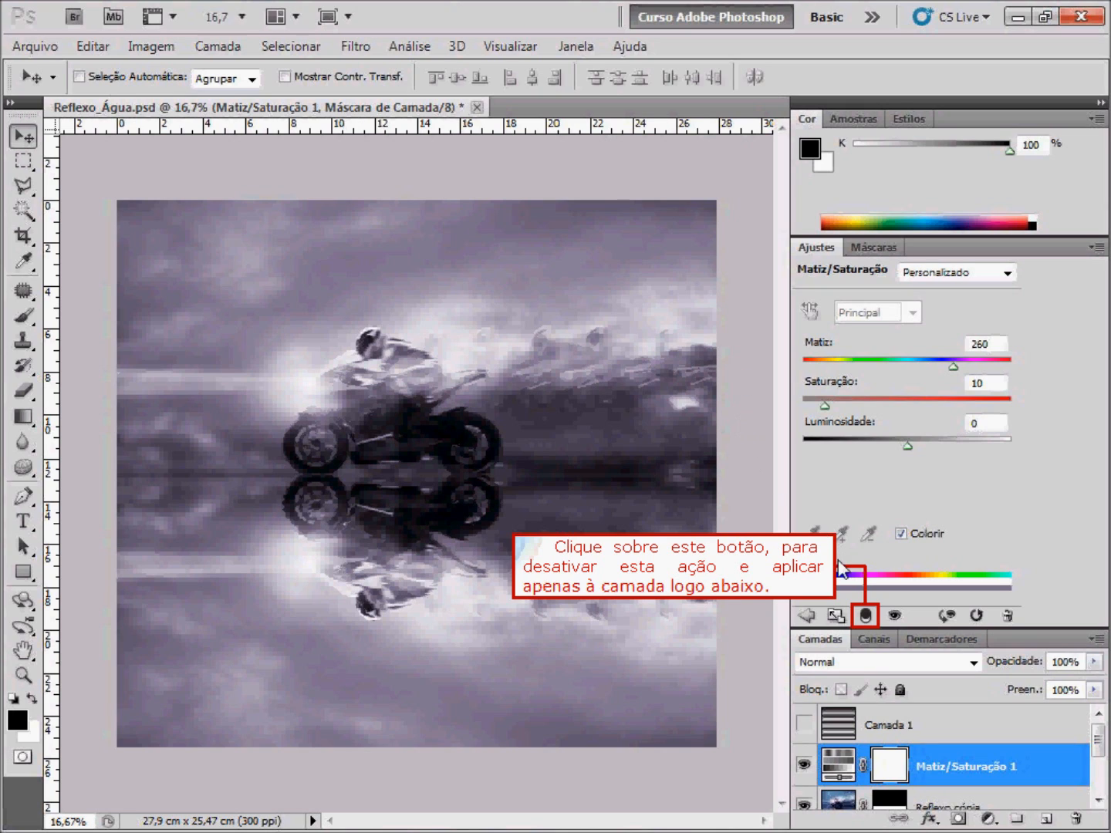
pyautogui.click(865, 614)
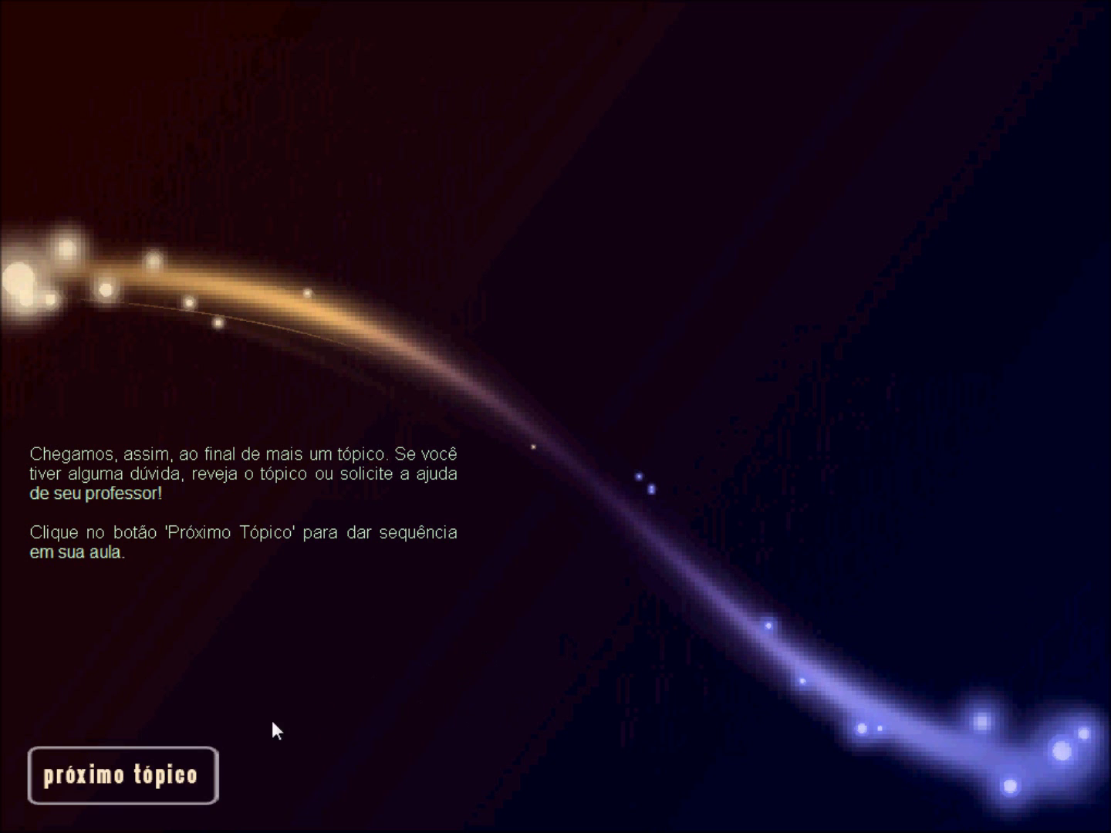
# - Leave the finished topic and select aula 07, Filtros e Efeitos, in the course's lesson list
pyautogui.click(172, 777)
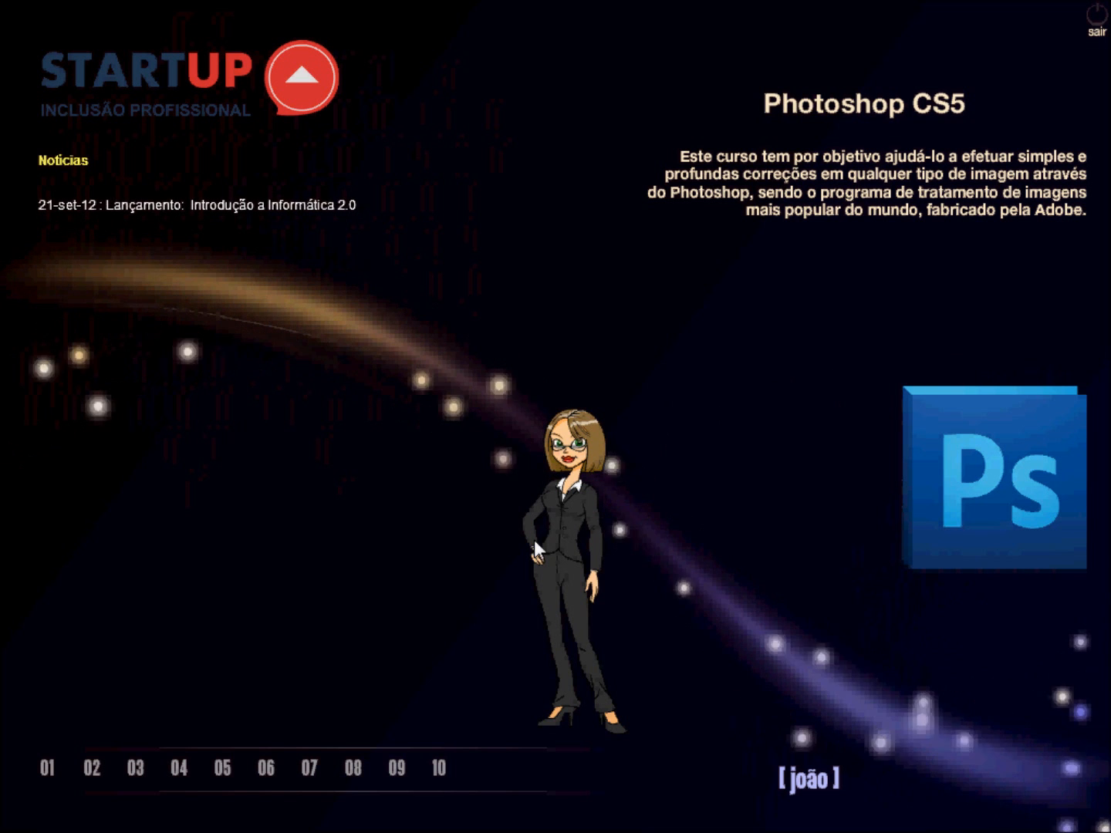
pyautogui.click(313, 770)
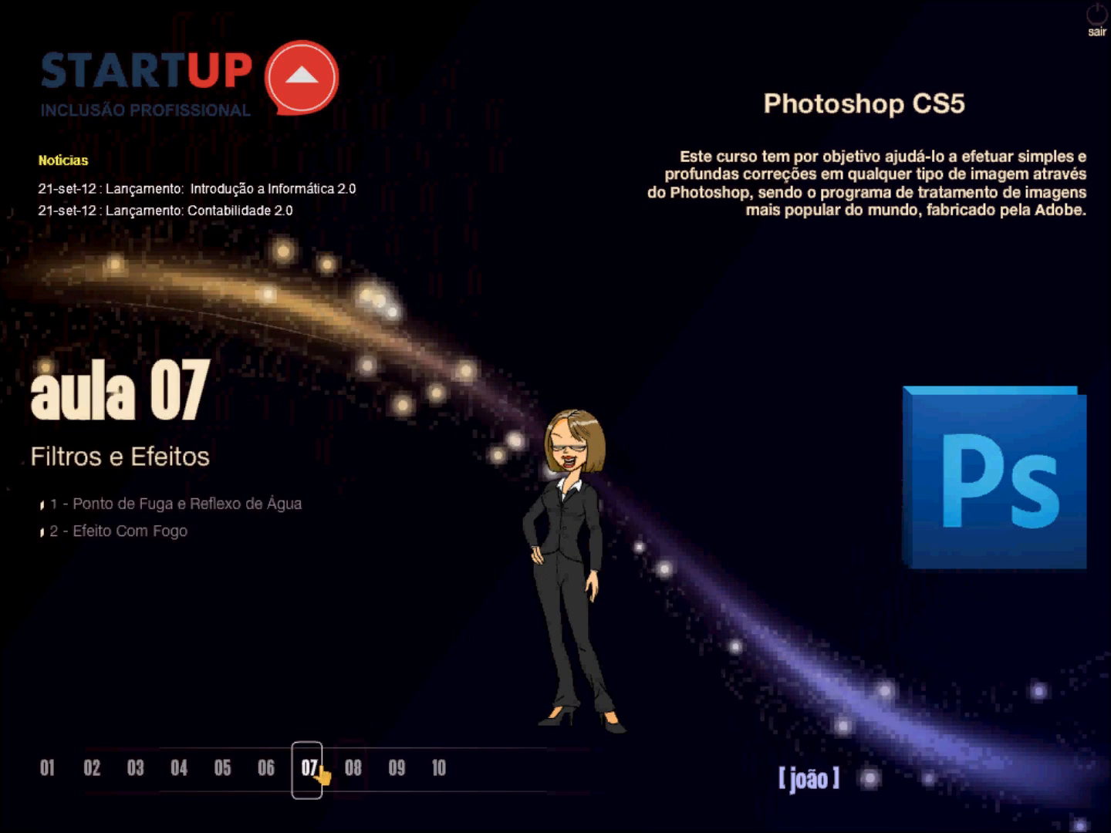